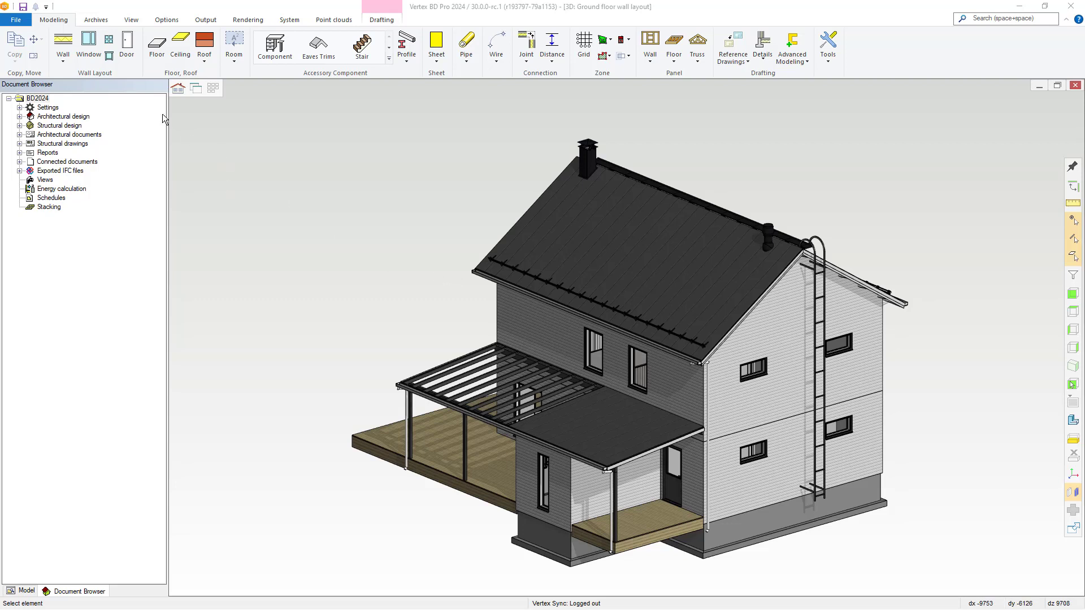
# Show the 3D Panel Stacking commands on the Output tab
pyautogui.click(203, 20)
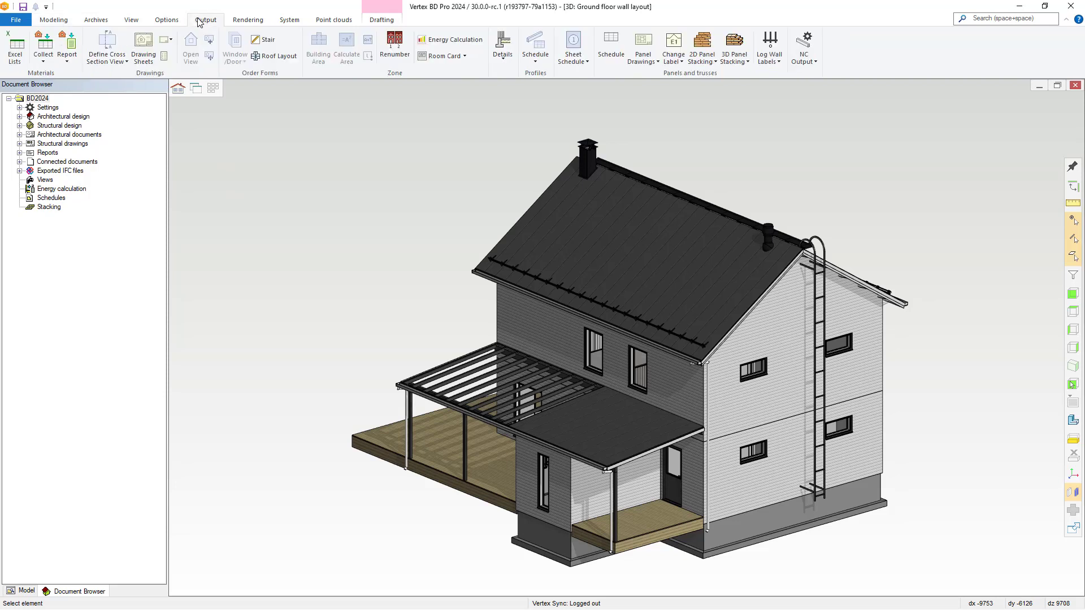
pyautogui.click(748, 62)
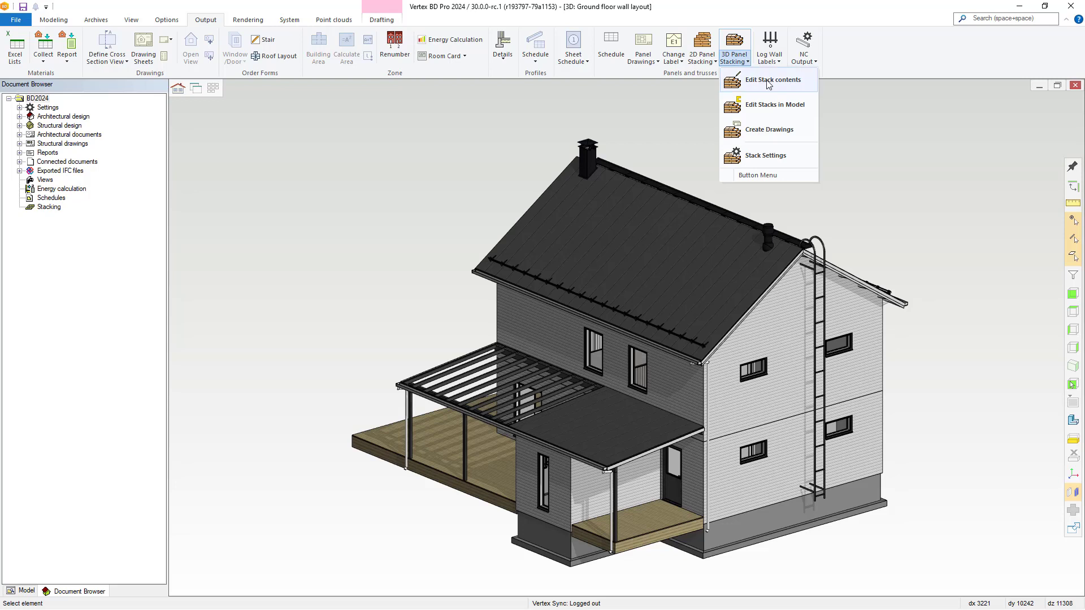
# In Stack Settings, enable 'Update items after moving', keeping Box presentation and Area stacking
pyautogui.click(757, 164)
pyautogui.moveTo(329, 84); pyautogui.dragTo(356, 147)
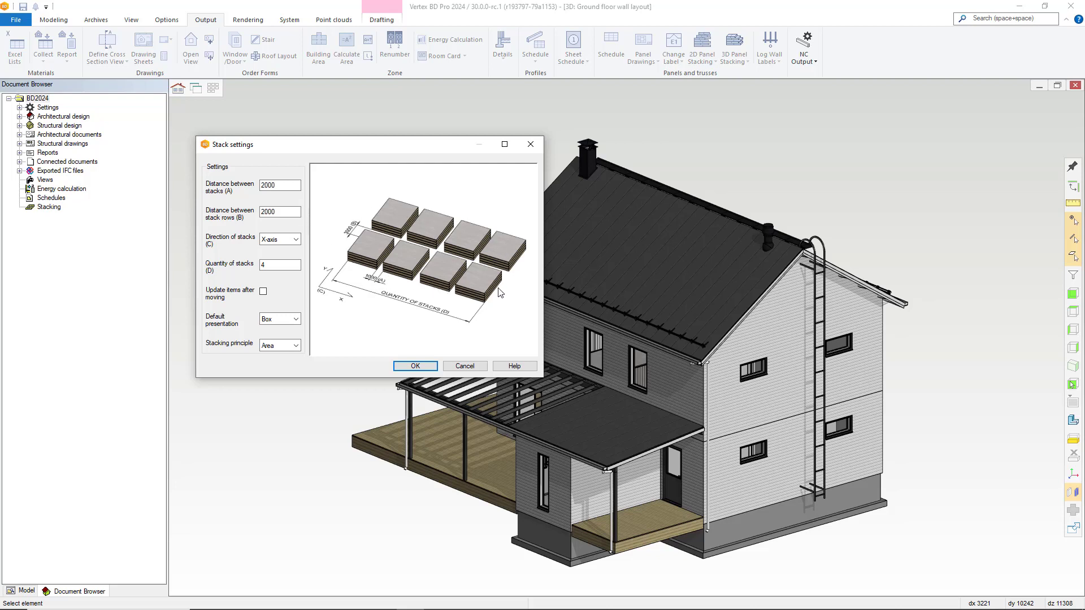
pyautogui.click(266, 292)
pyautogui.click(295, 319)
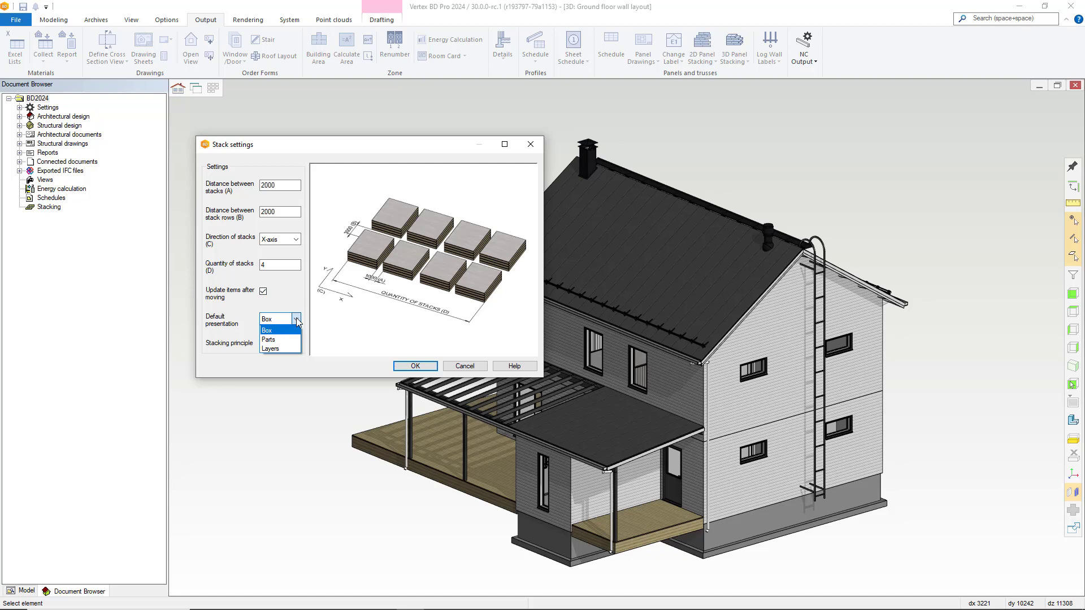
pyautogui.click(296, 320)
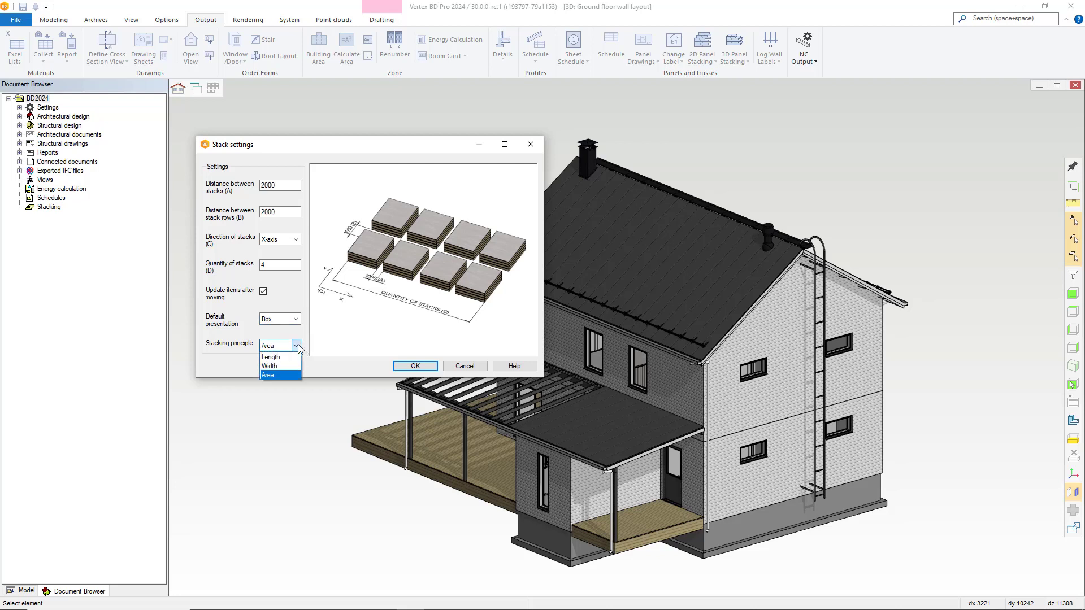
pyautogui.click(297, 344)
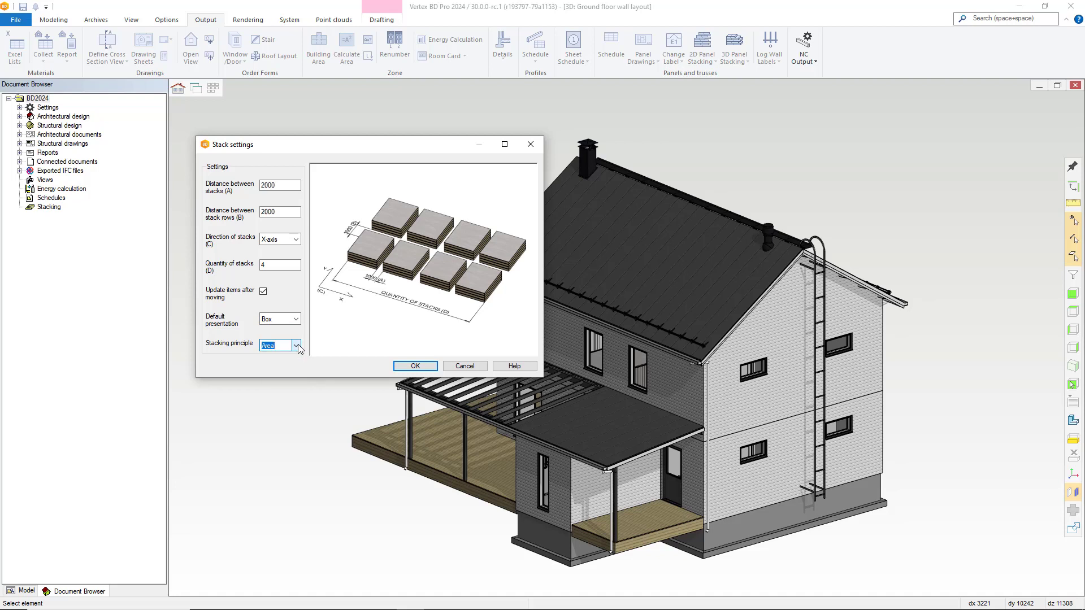
pyautogui.moveTo(325, 141); pyautogui.dragTo(346, 109)
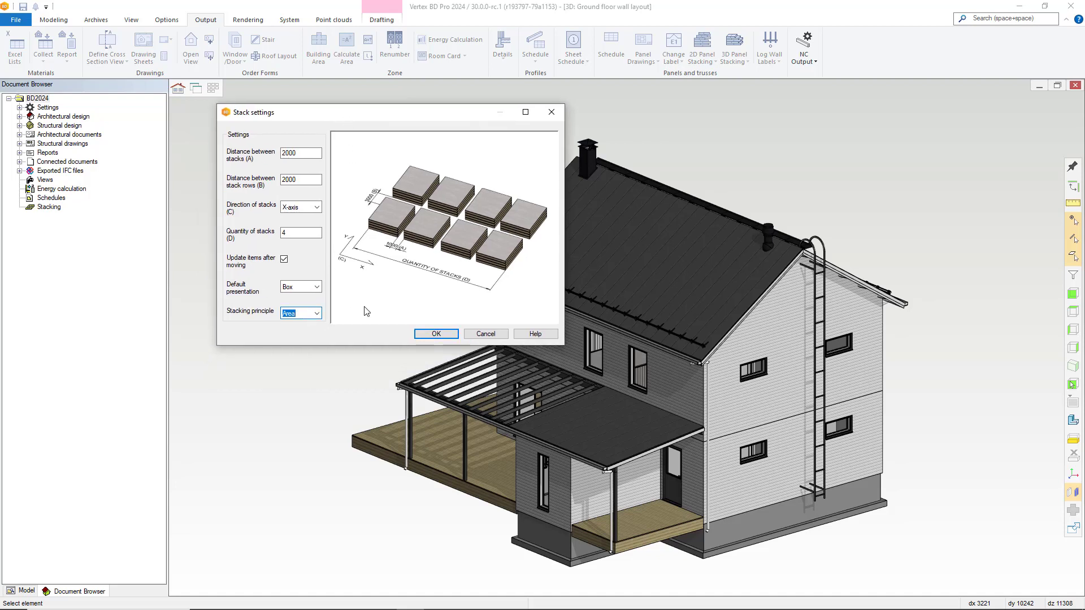
pyautogui.click(436, 333)
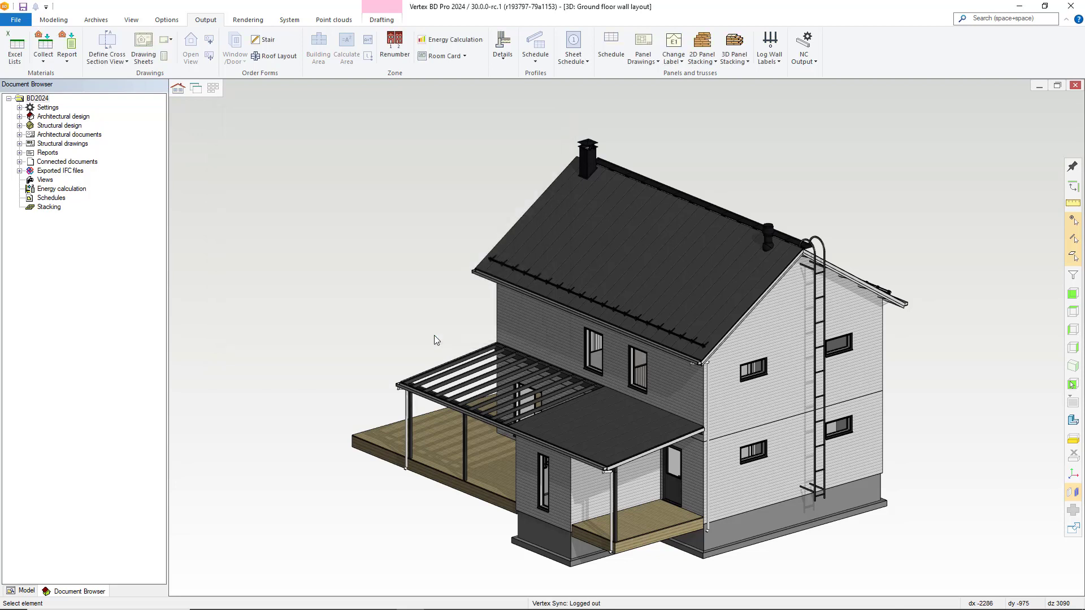
# Open the stack contents list, enlarge it, and sort the panels by Label
pyautogui.click(741, 62)
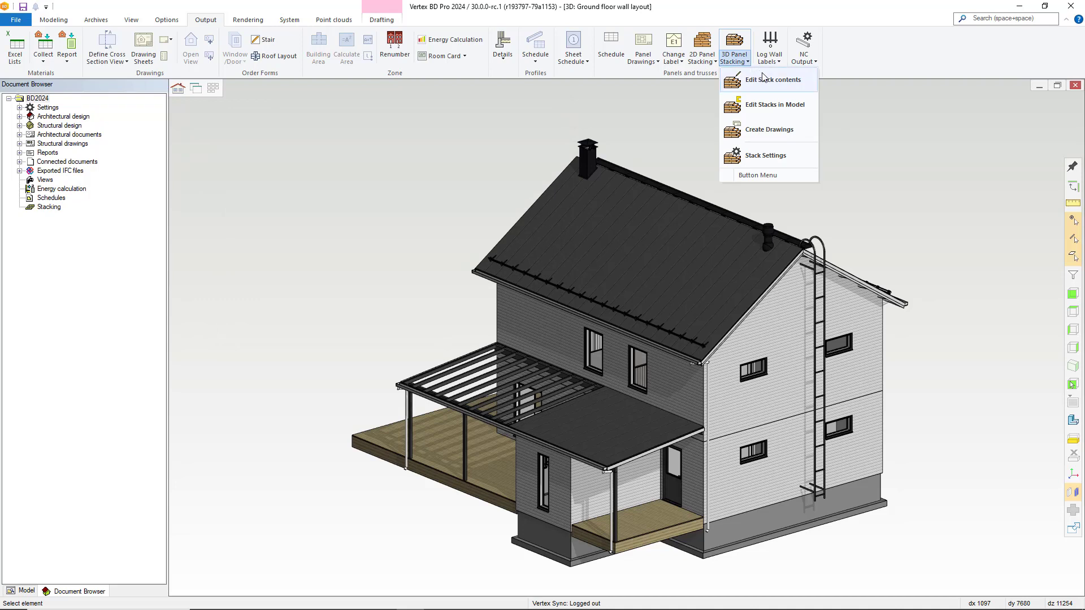
pyautogui.click(788, 82)
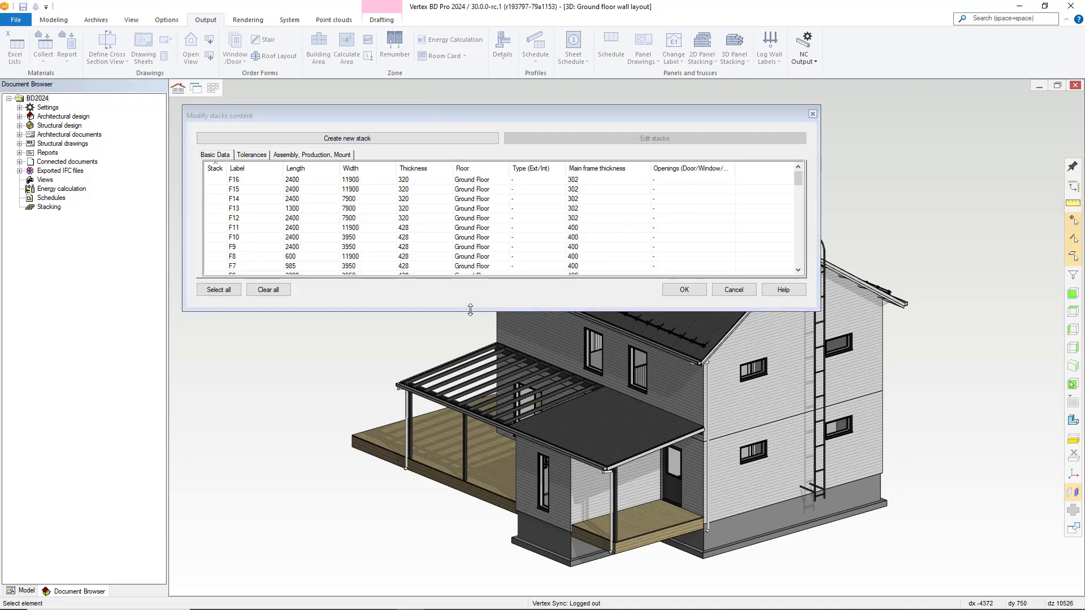
pyautogui.moveTo(492, 310); pyautogui.dragTo(496, 482)
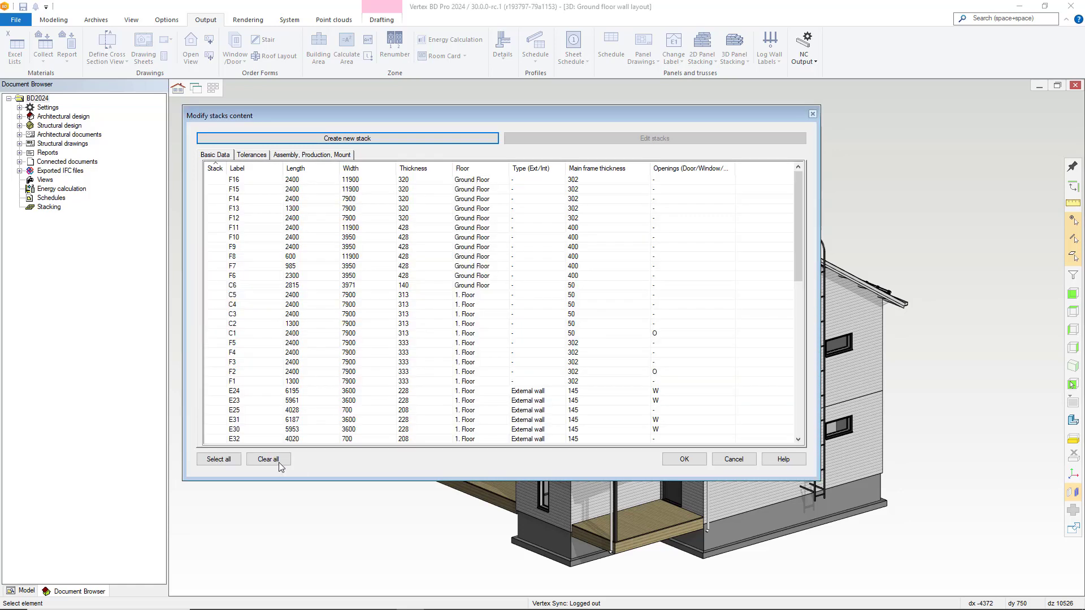
pyautogui.click(221, 460)
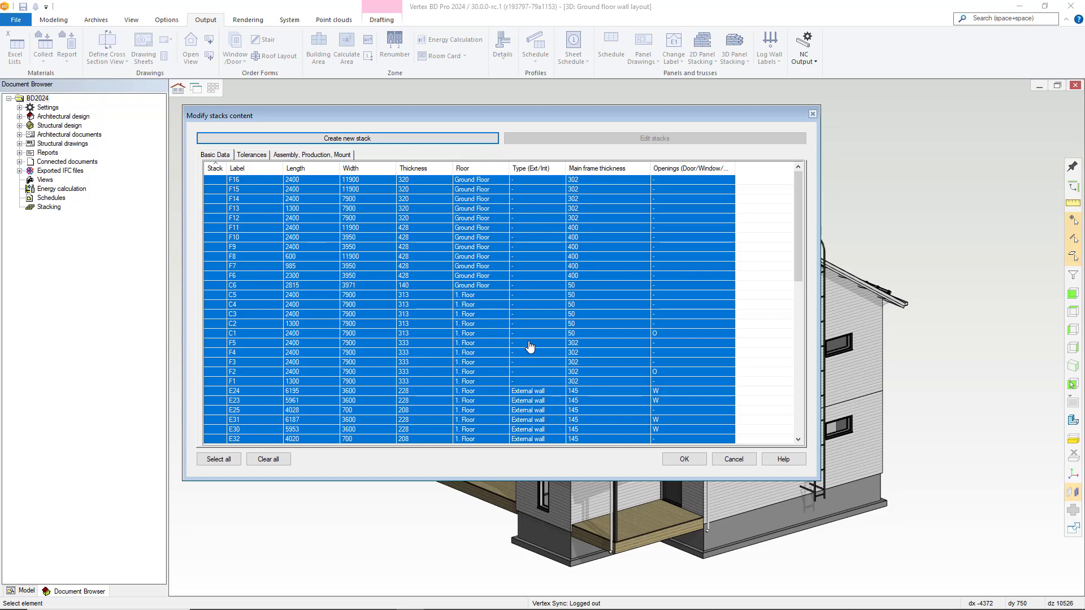
pyautogui.click(276, 459)
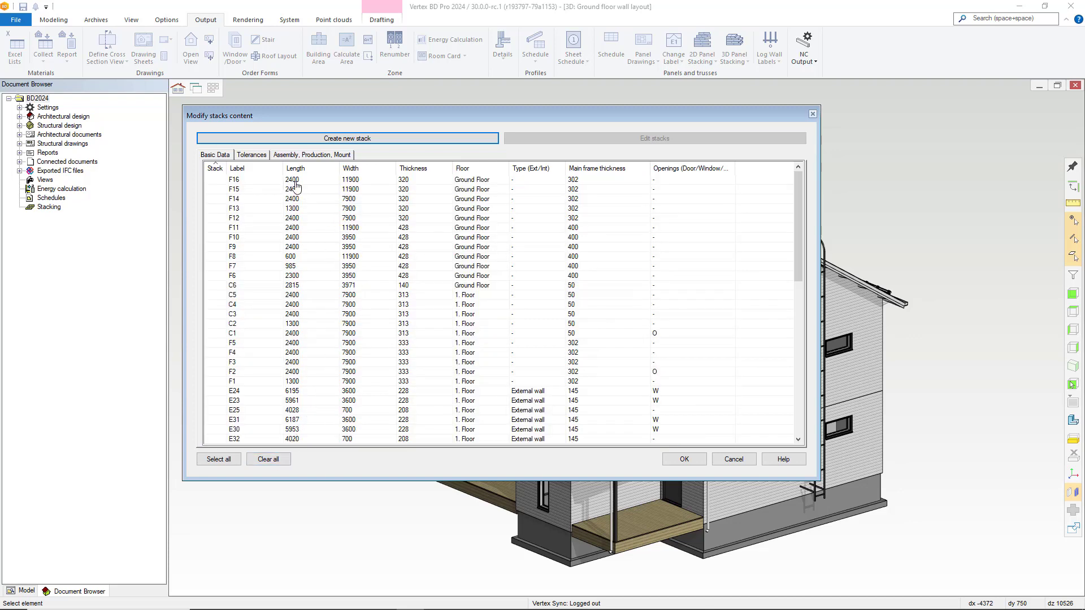
pyautogui.click(252, 165)
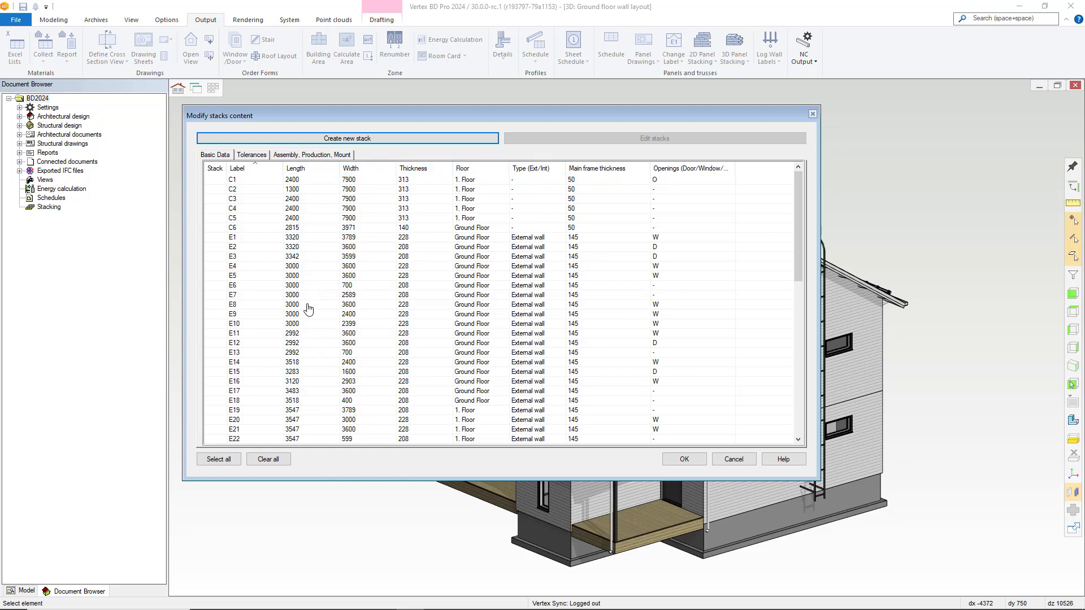
# Select wall panels E1 through E18 and bring up their context menu
pyautogui.click(247, 238)
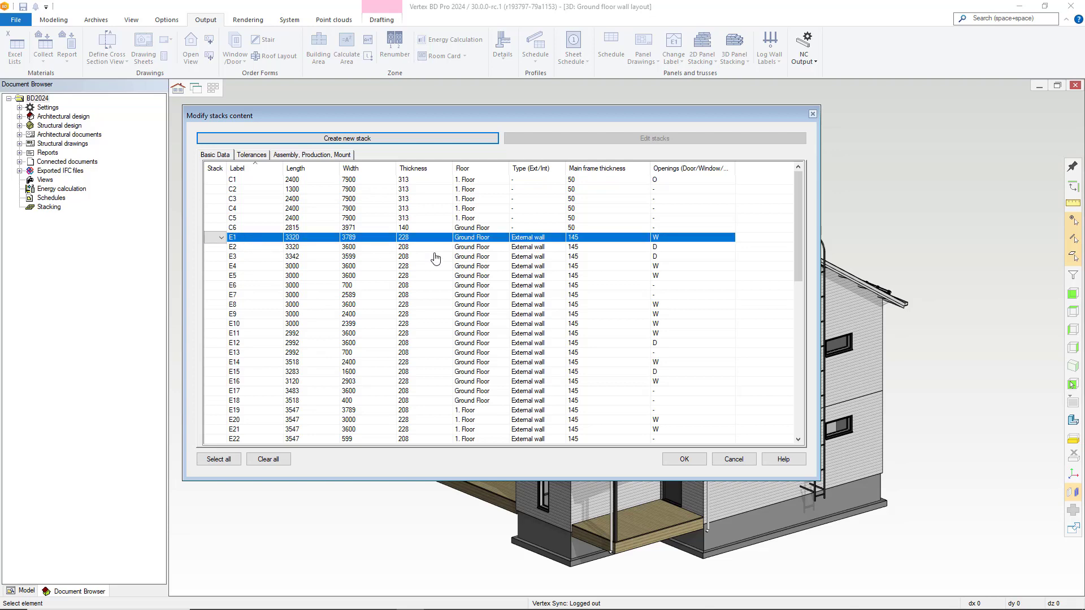
pyautogui.keyDown('shift'); pyautogui.click(525, 401); pyautogui.keyUp('shift')
pyautogui.rightClick(463, 327)
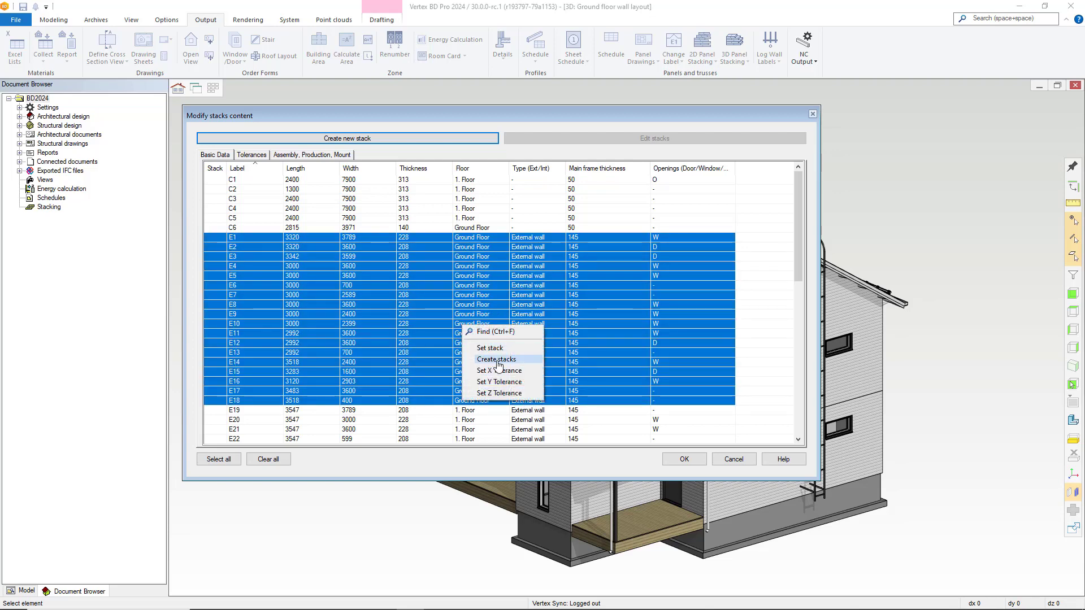
# Stack E1–E18 using 'Stack for Wallpanel V no pallet', width 2500, dimensions based on content
pyautogui.click(497, 361)
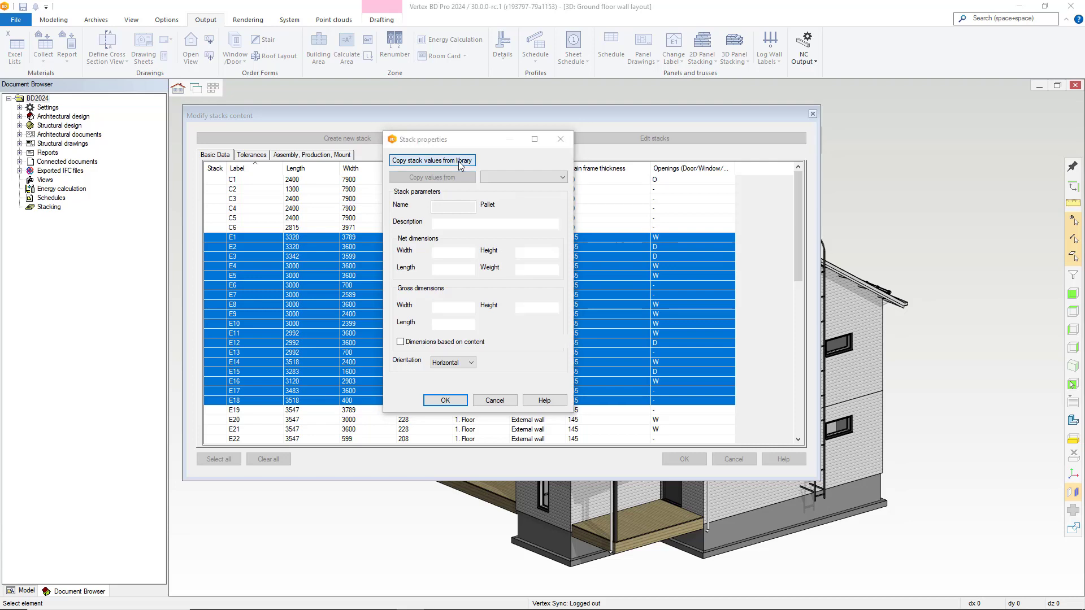
pyautogui.click(460, 162)
pyautogui.click(317, 342)
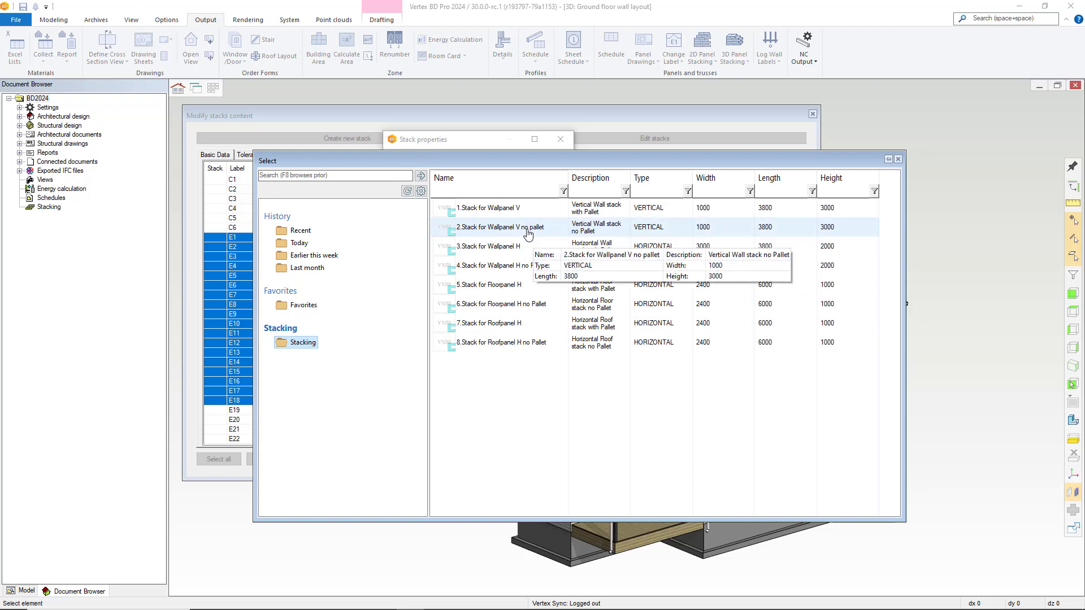
pyautogui.doubleClick(474, 228)
pyautogui.doubleClick(461, 257)
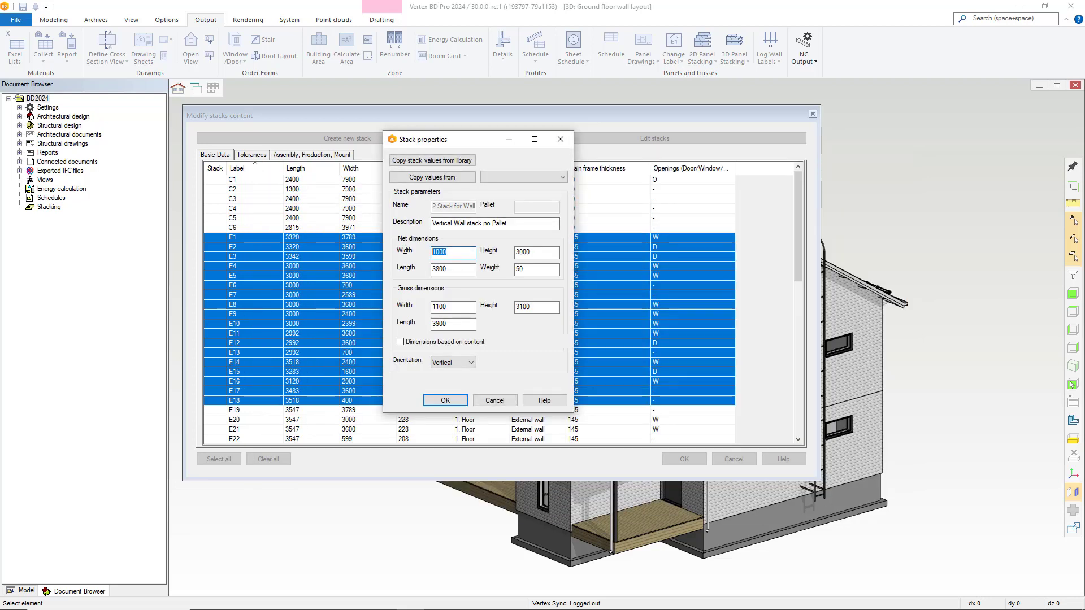
pyautogui.write('2500')
pyautogui.click(401, 342)
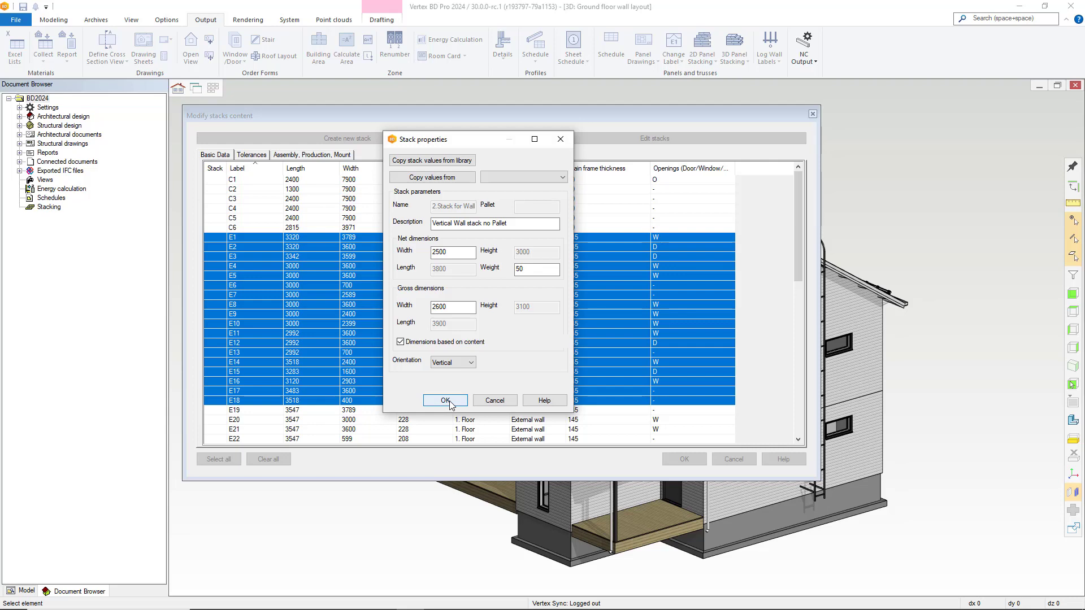
pyautogui.click(445, 400)
# Create stack 'New 2' for panels E19–E32, copying the values from stack 1
pyautogui.click(446, 410)
pyautogui.scroll(-3, 477, 421)
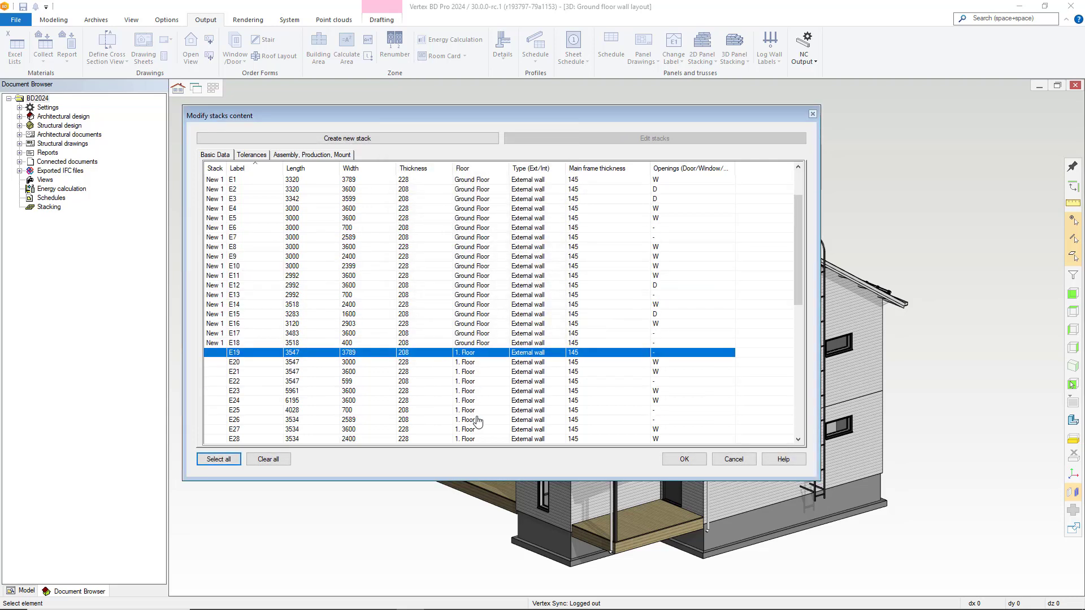
pyautogui.scroll(-3, 478, 421)
pyautogui.keyDown('shift'); pyautogui.click(484, 364); pyautogui.keyUp('shift')
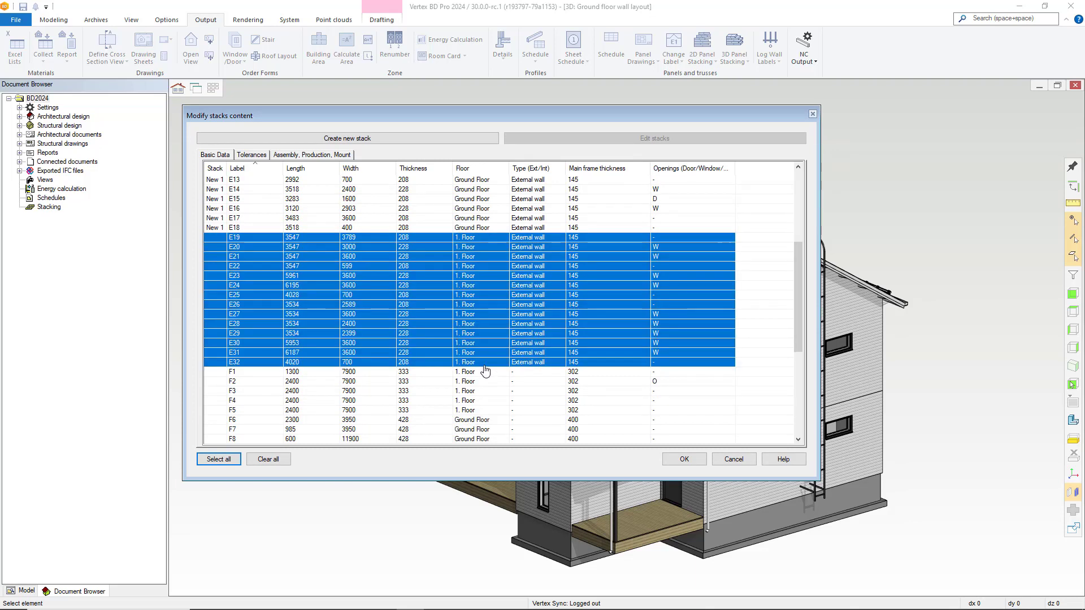
pyautogui.rightClick(485, 370)
pyautogui.click(511, 402)
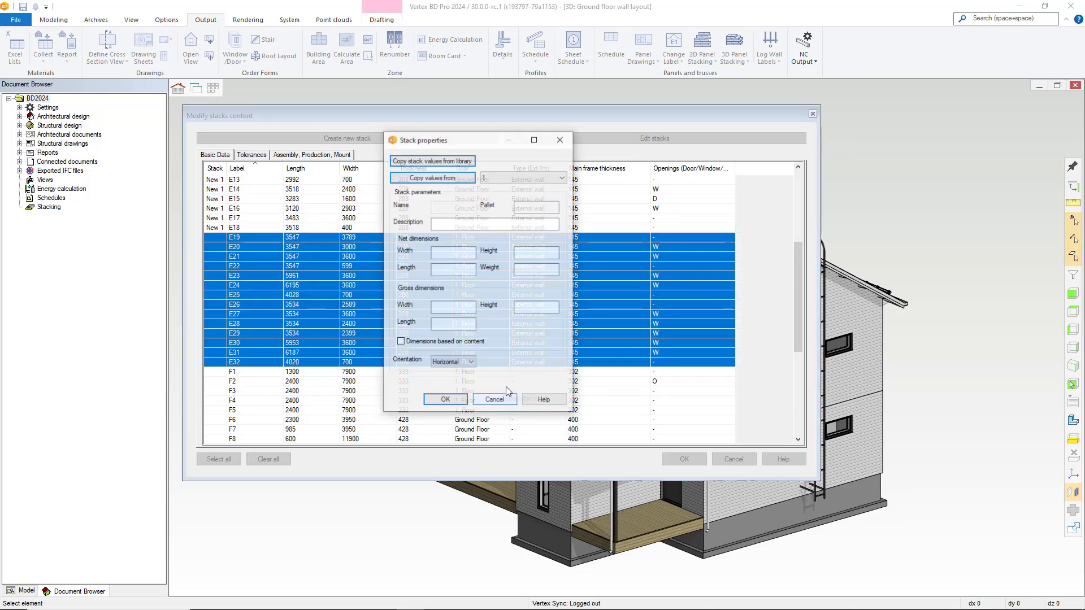
pyautogui.click(448, 178)
pyautogui.moveTo(455, 140); pyautogui.dragTo(624, 125)
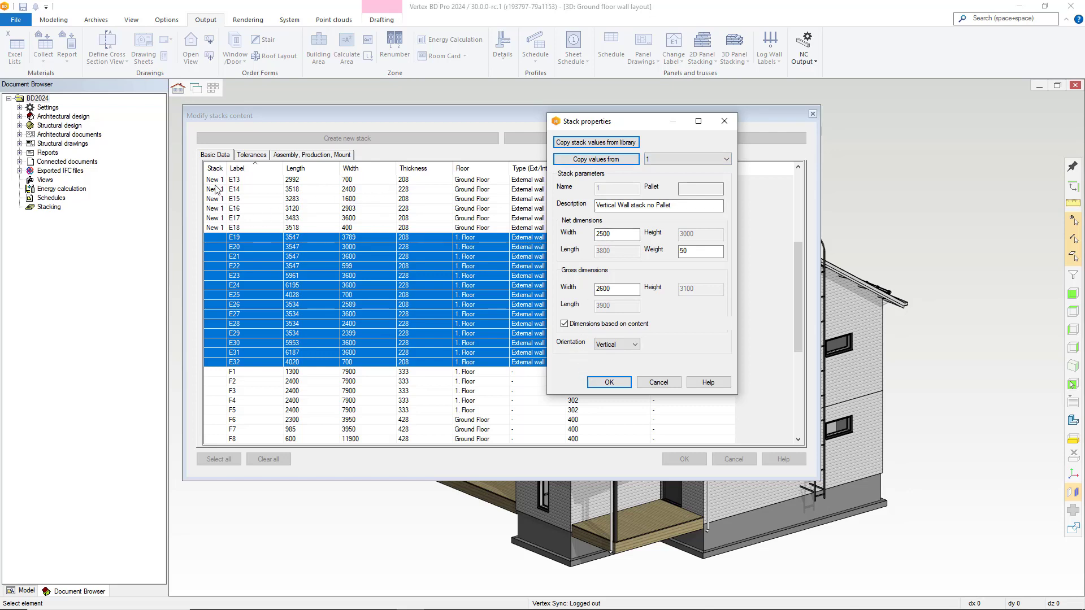
pyautogui.click(608, 382)
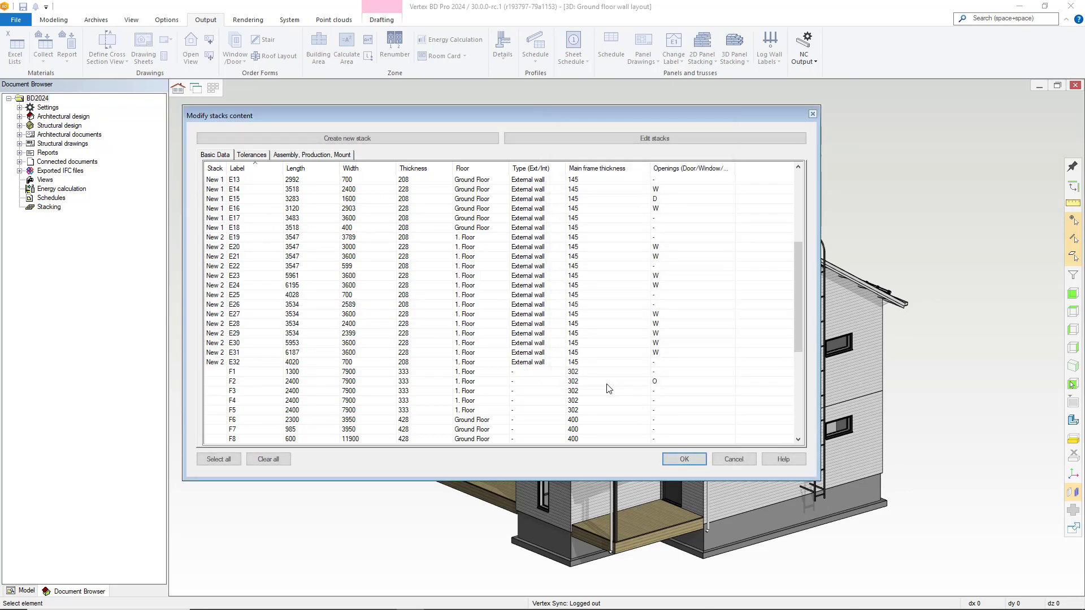
# Apply the stack assignments, then set part marking to colour stacked elements By Floor
pyautogui.click(685, 459)
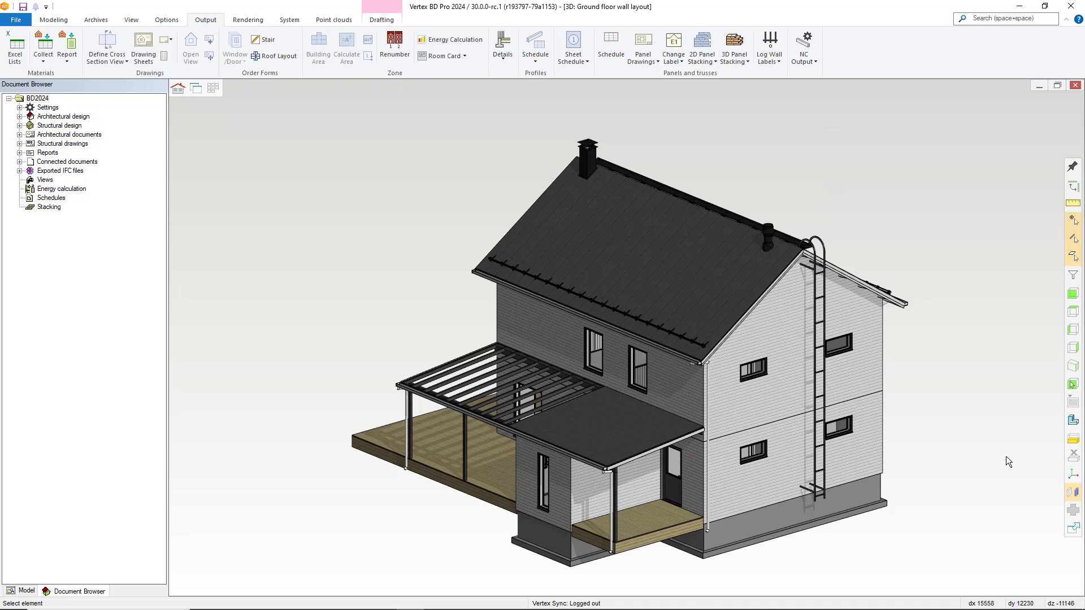
pyautogui.click(1073, 493)
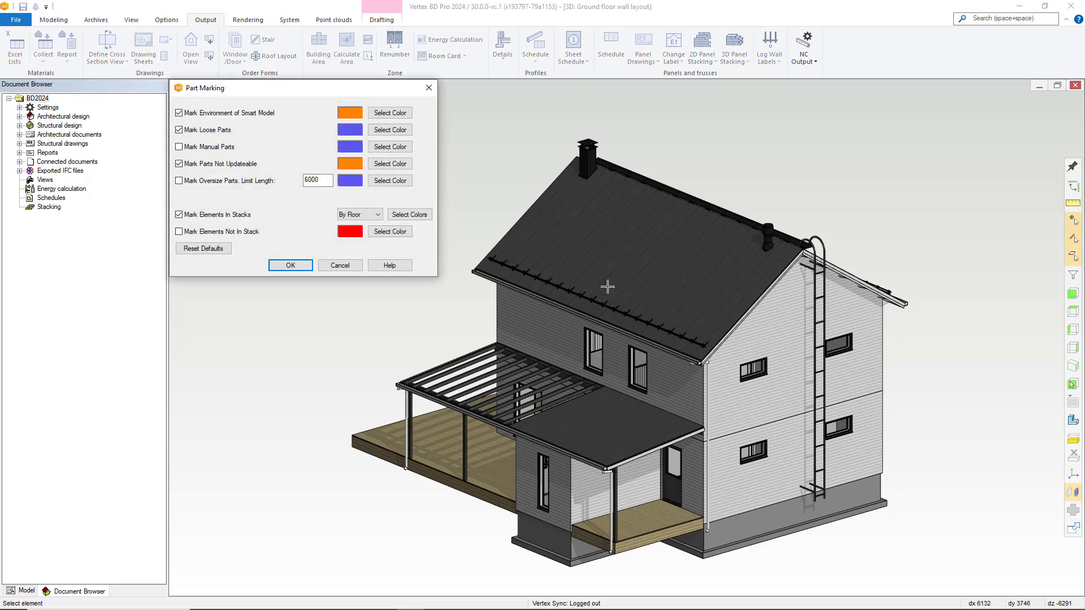
pyautogui.moveTo(304, 93); pyautogui.dragTo(428, 123)
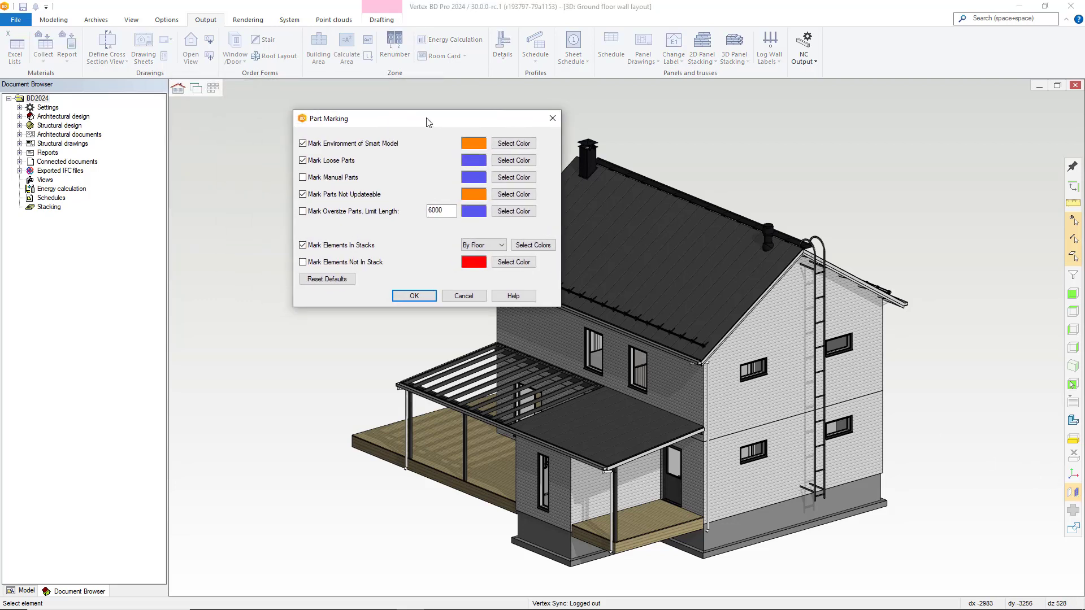
pyautogui.click(493, 244)
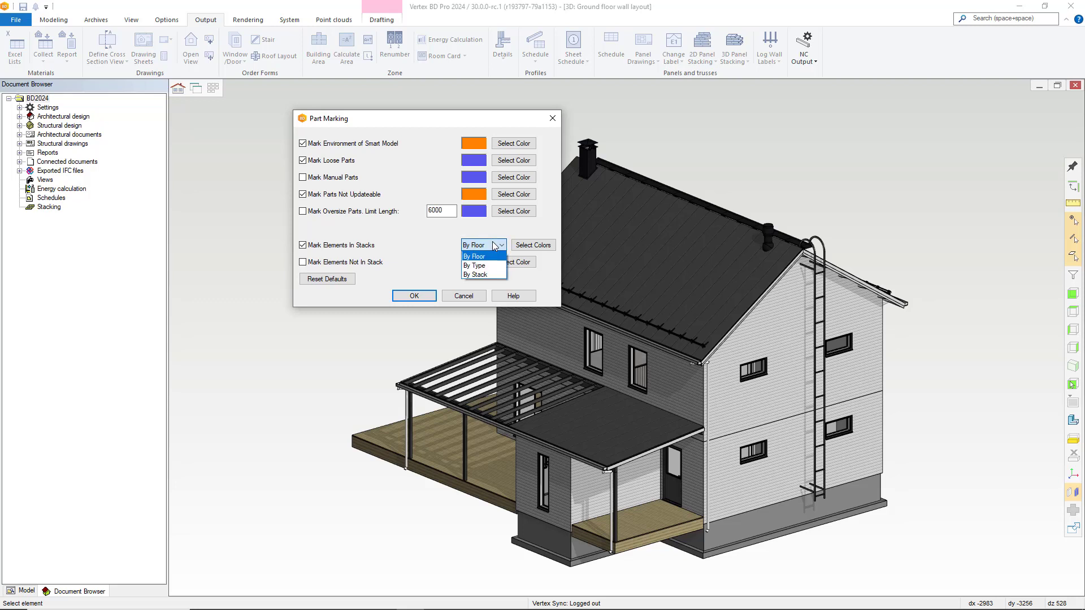
pyautogui.click(477, 256)
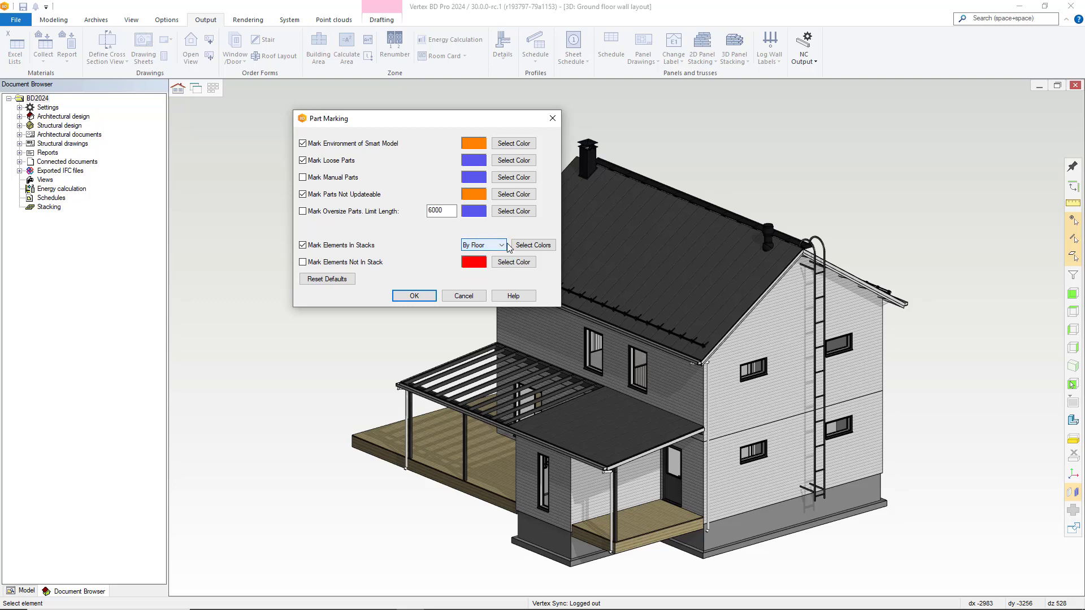
# Review the per-floor colour list, inspecting 6. Floor's colour without changing it
pyautogui.click(533, 245)
pyautogui.moveTo(248, 101); pyautogui.dragTo(770, 124)
pyautogui.doubleClick(771, 198)
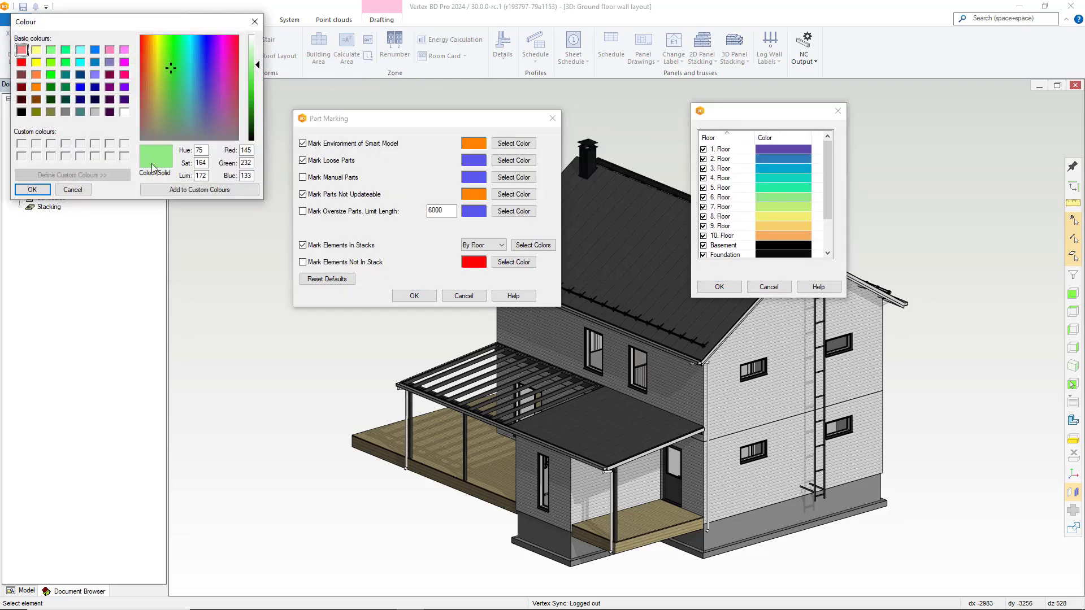
pyautogui.click(80, 191)
pyautogui.click(718, 285)
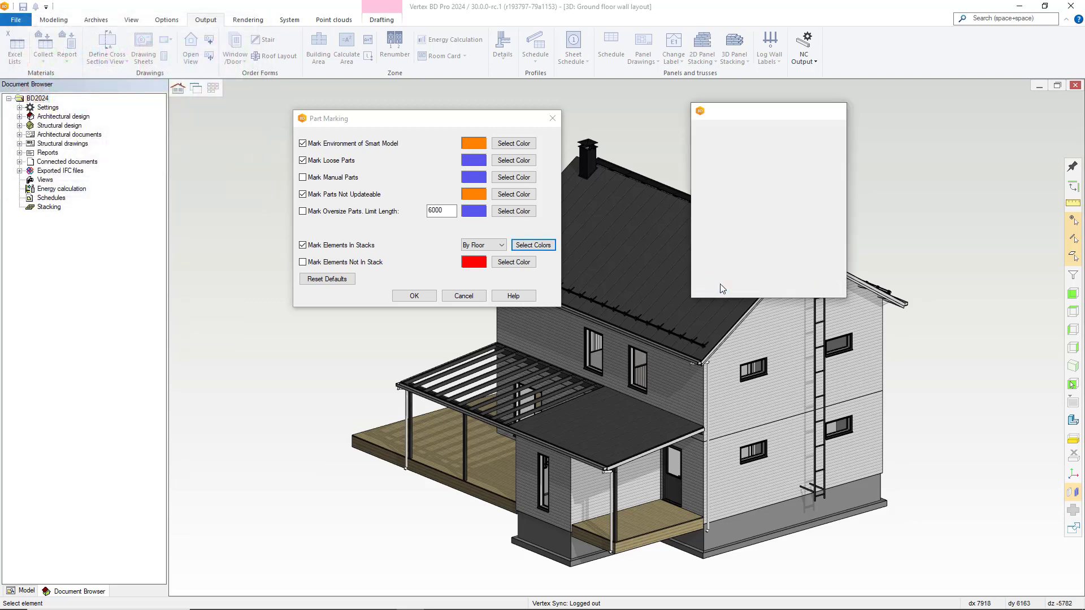
# Apply the floor-colour marking and review the four wall panel stacks in the 3D Stacks window
pyautogui.click(413, 295)
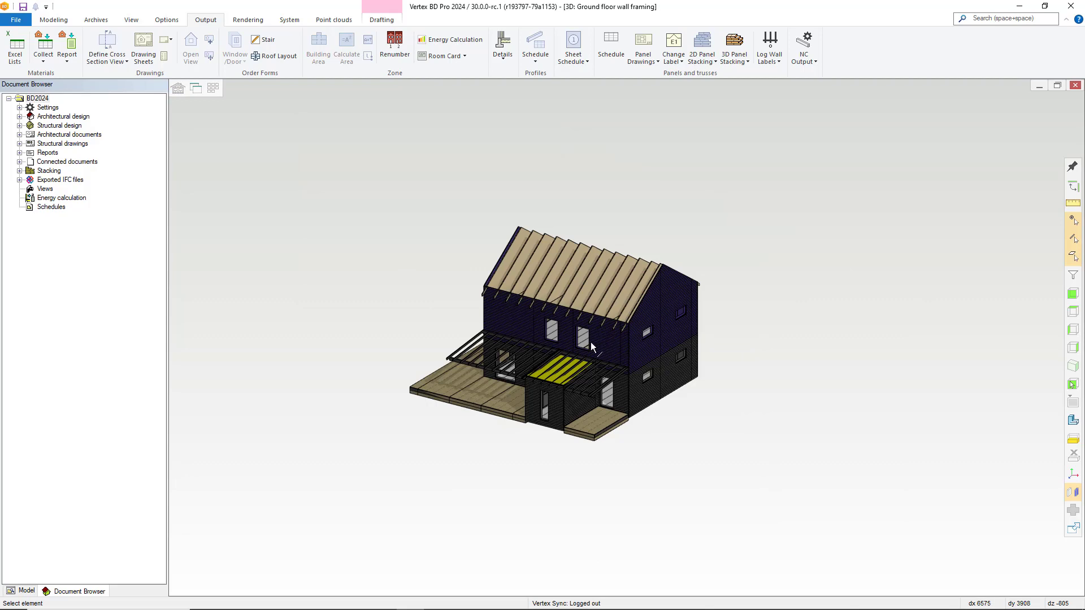
pyautogui.scroll(5, 601, 344)
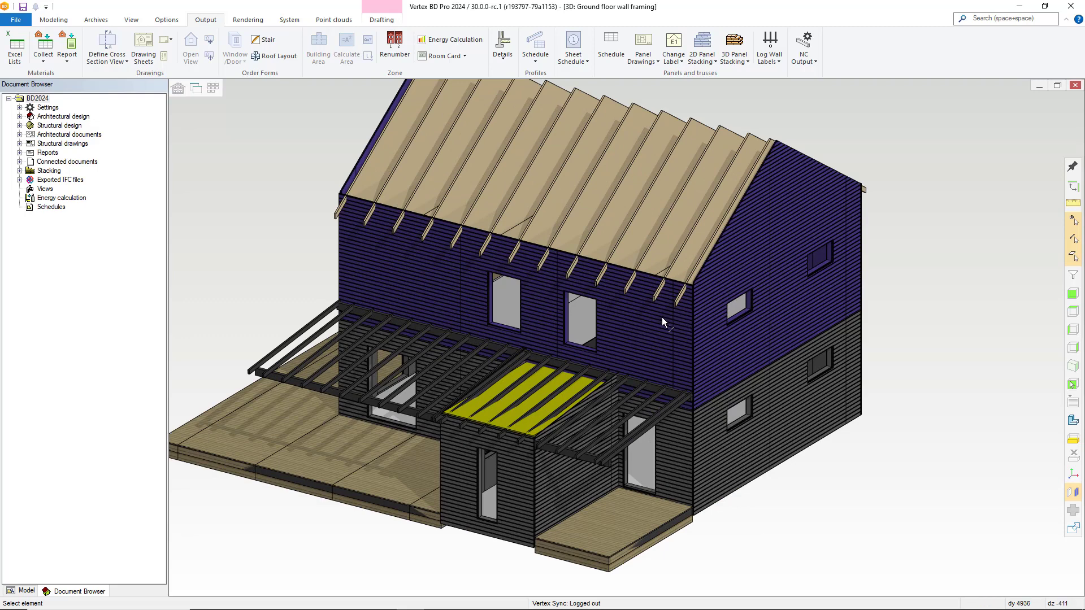
pyautogui.scroll(-2, 662, 318)
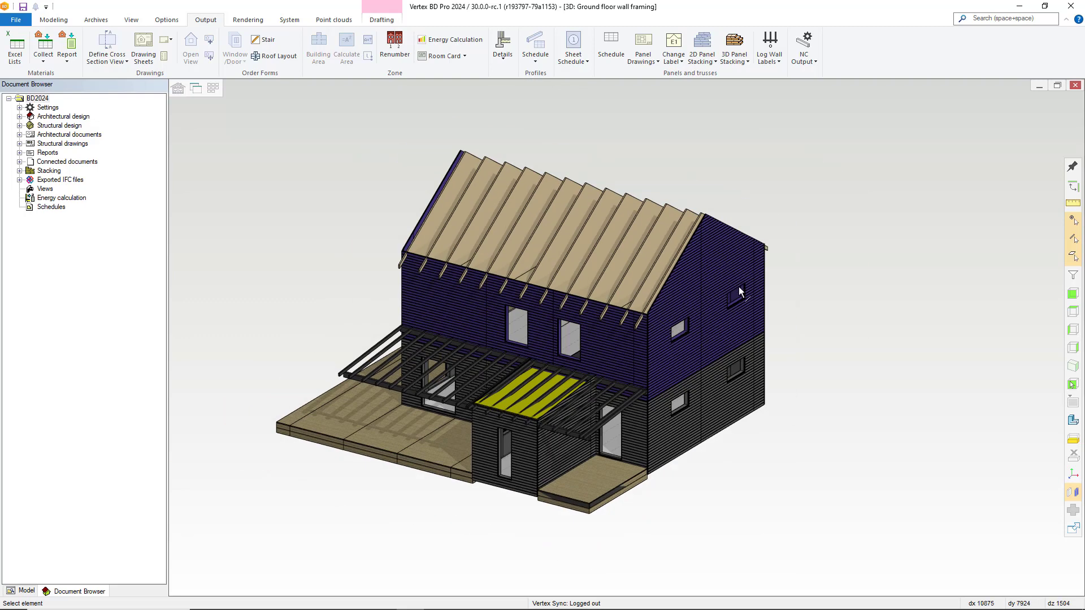
pyautogui.rightClick(59, 172)
pyautogui.click(95, 188)
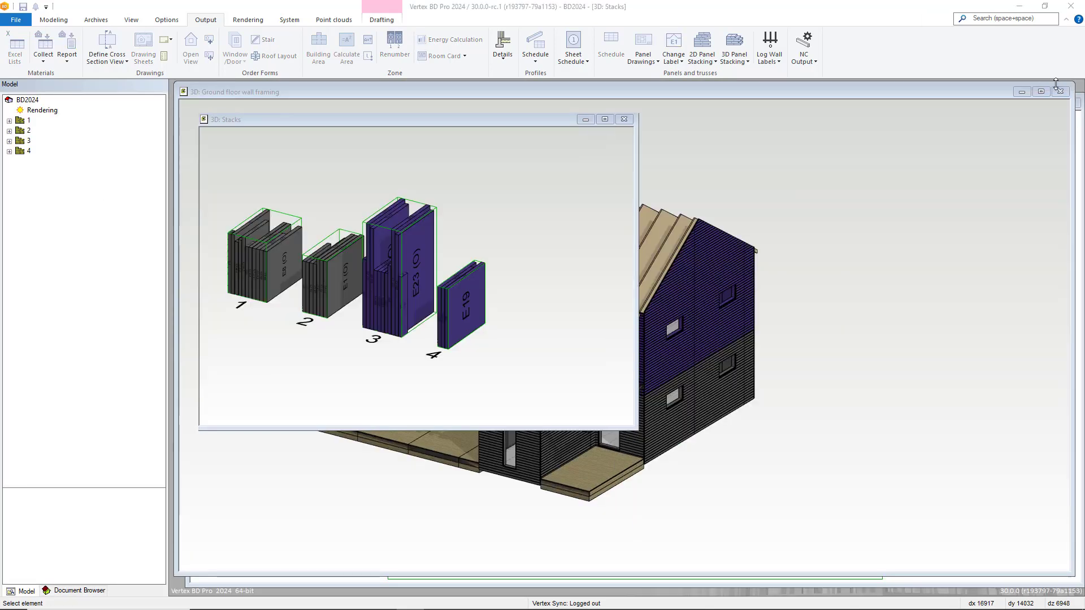
pyautogui.moveTo(503, 120); pyautogui.dragTo(437, 143)
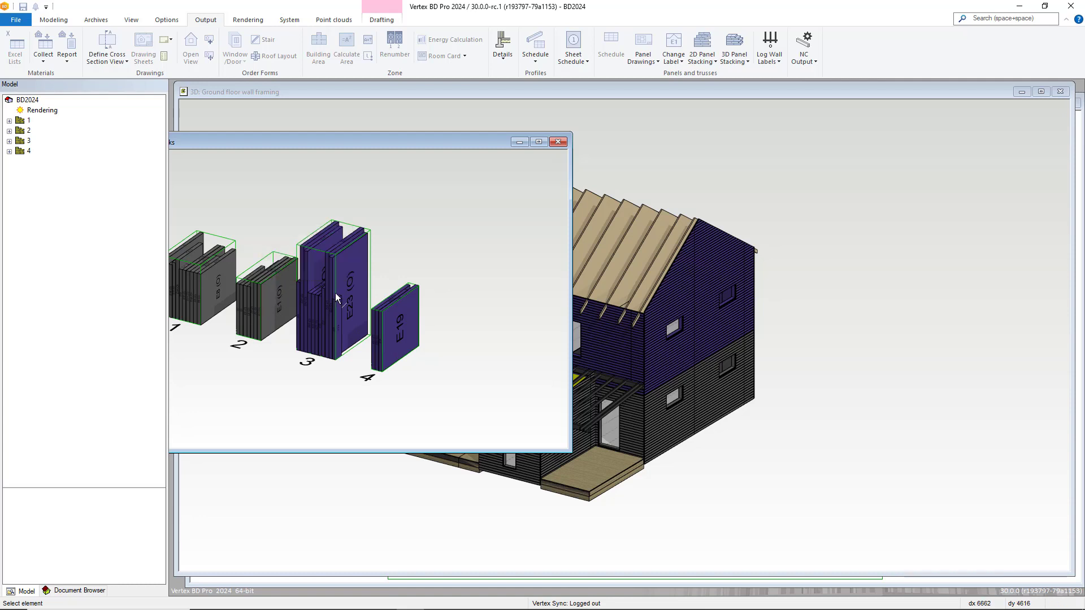
pyautogui.click(559, 142)
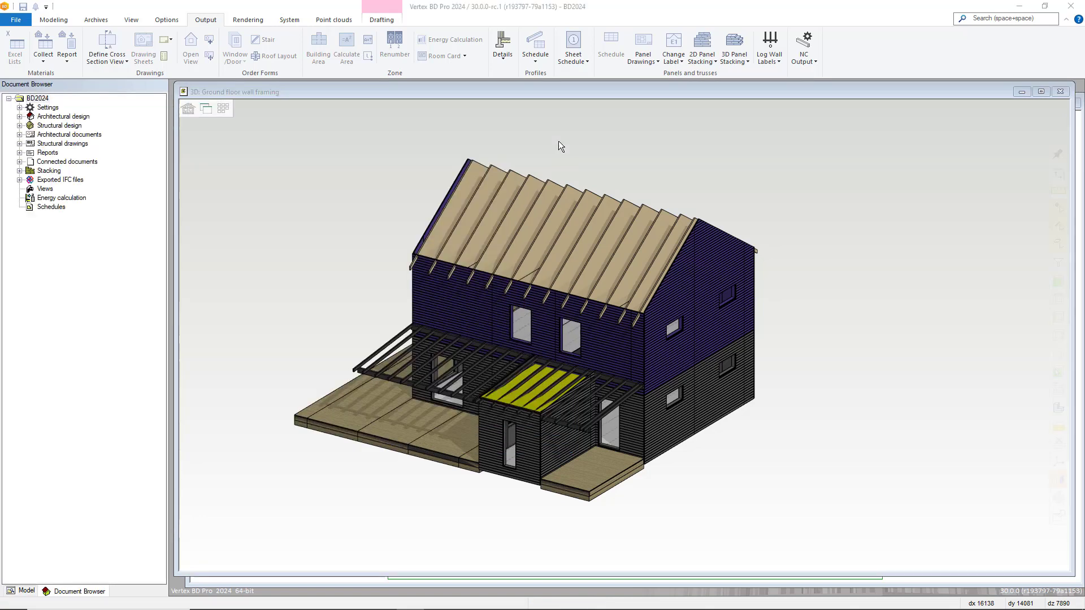
# Sort stack contents by Stack, clear panel E1's stack assignment, and reopen Part Marking
pyautogui.click(747, 62)
pyautogui.click(768, 80)
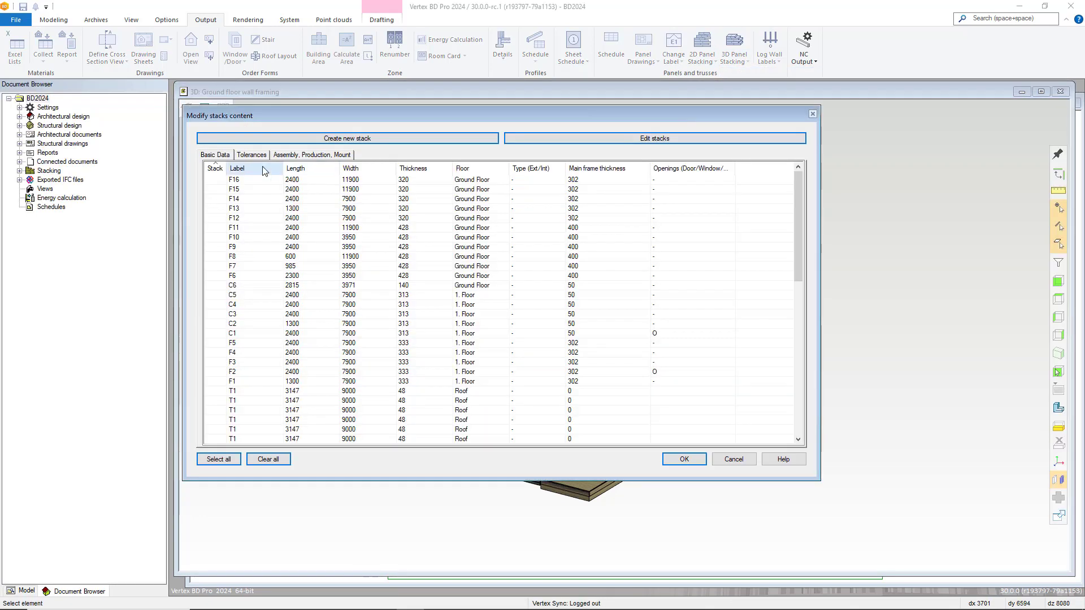
pyautogui.click(216, 169)
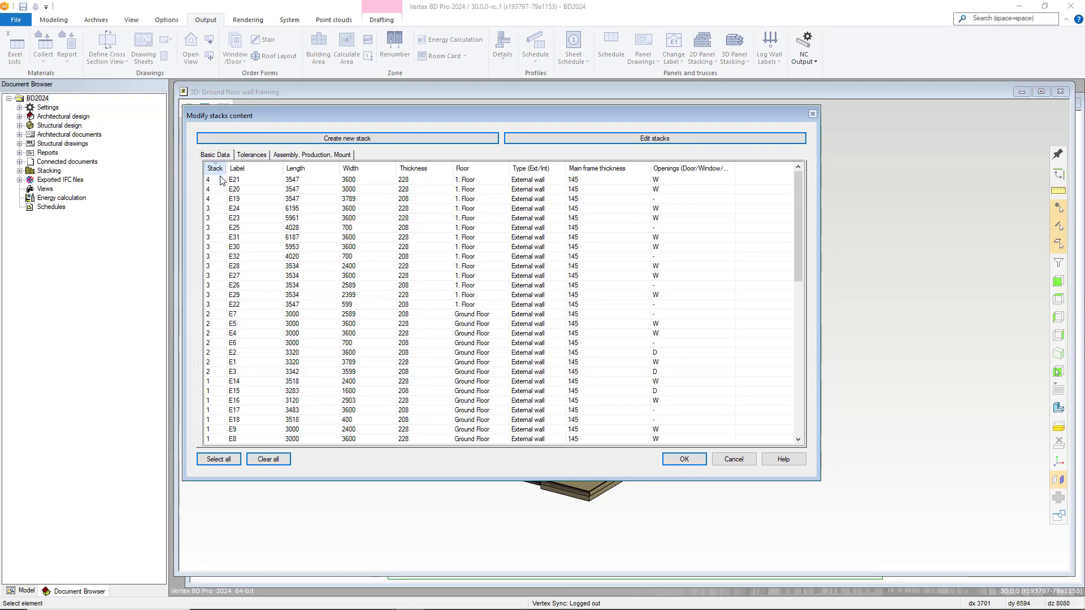
pyautogui.click(217, 362)
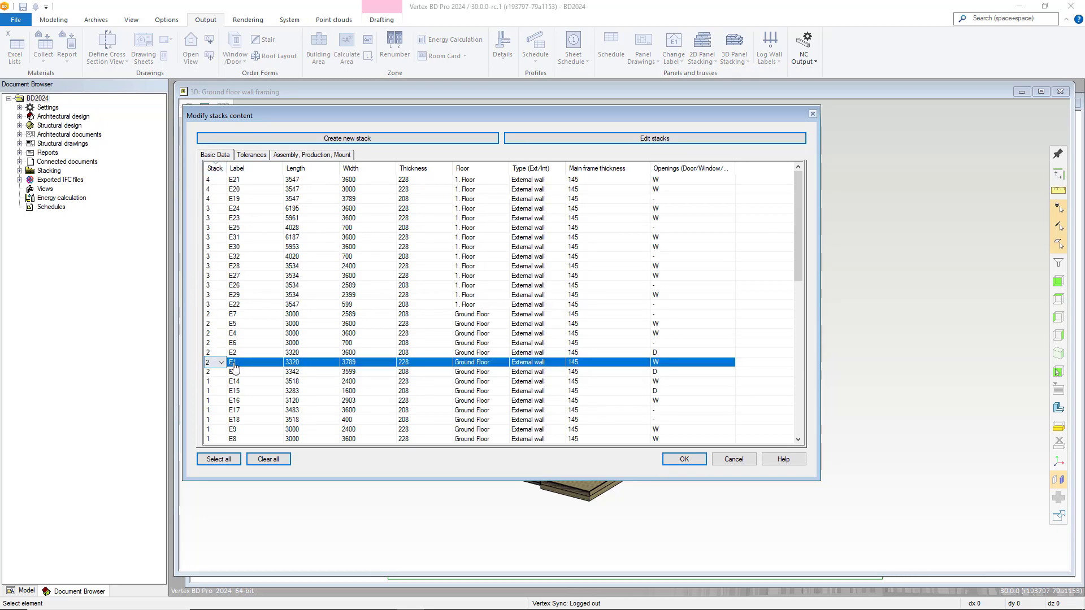
pyautogui.click(221, 364)
pyautogui.click(218, 373)
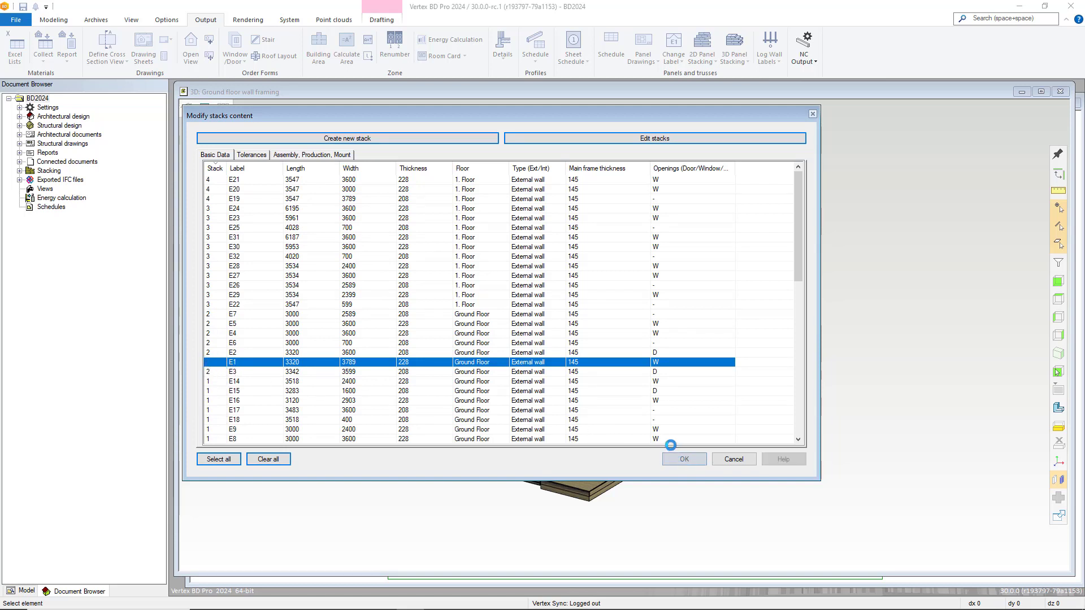
pyautogui.click(681, 458)
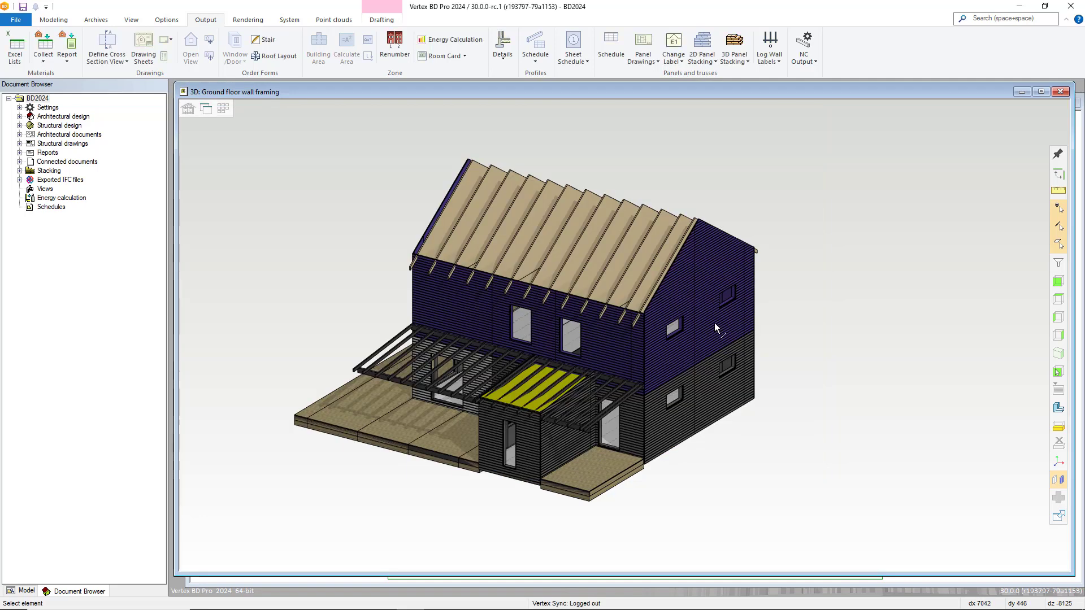
pyautogui.click(1058, 480)
pyautogui.moveTo(274, 90); pyautogui.dragTo(867, 262)
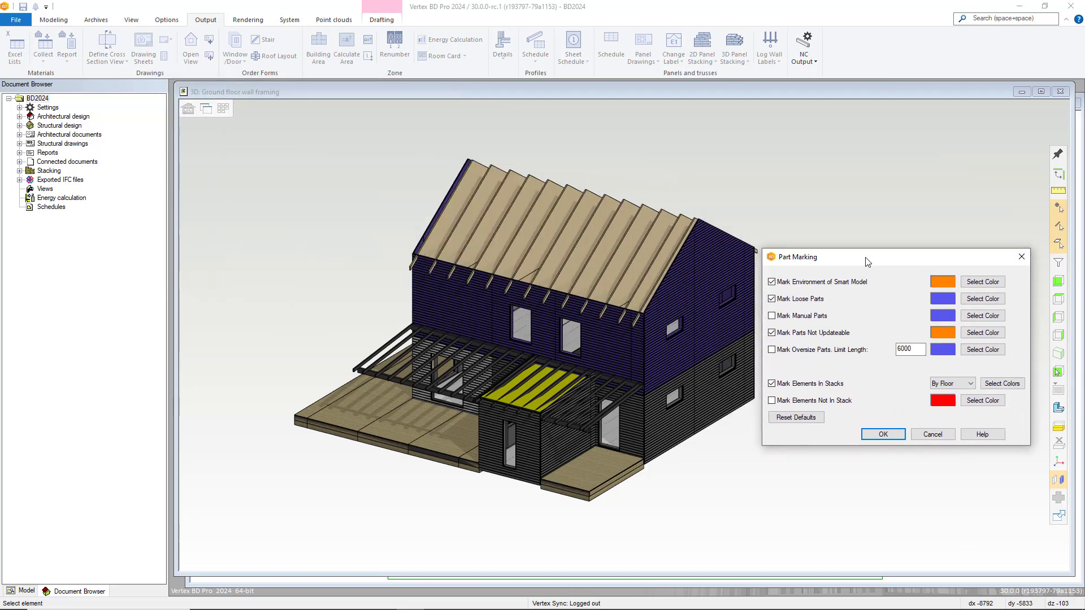
# Mark elements not in any stack in red and zoom to the porch corner
pyautogui.click(772, 401)
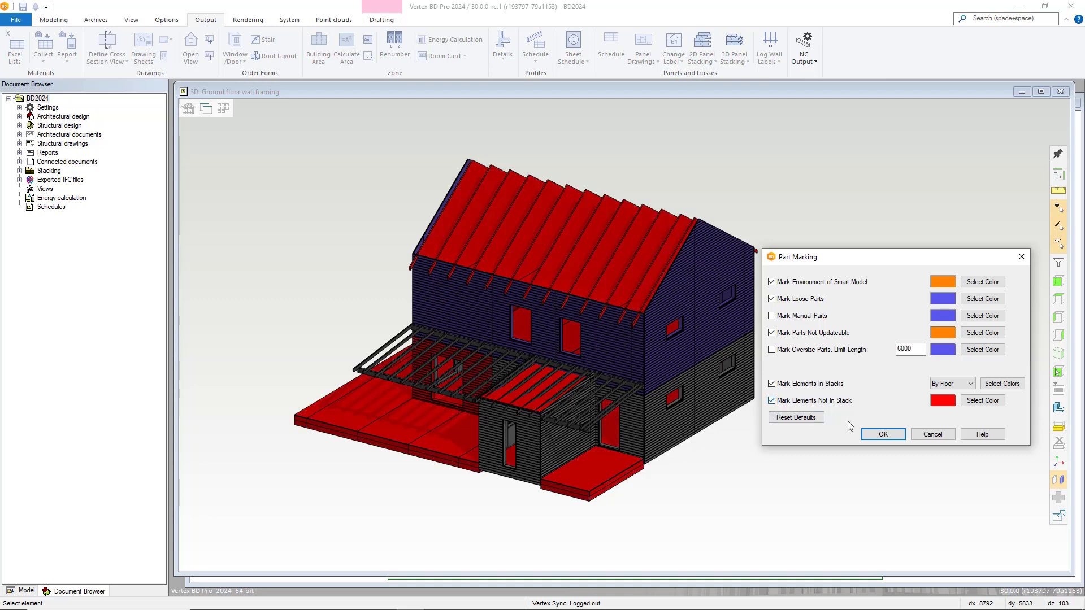
pyautogui.click(882, 434)
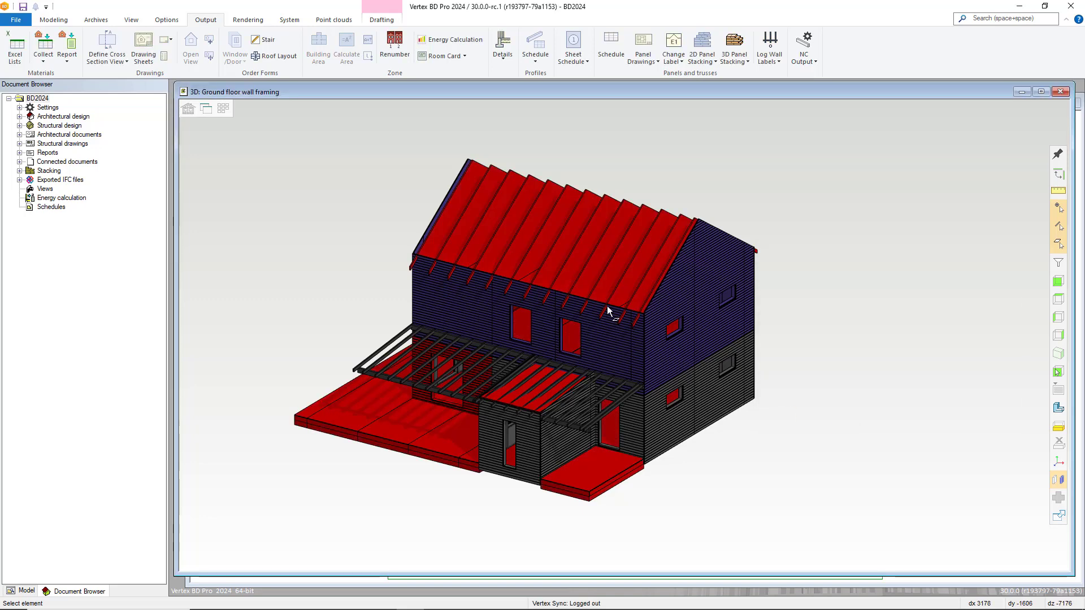
pyautogui.moveTo(520, 314); pyautogui.dragTo(569, 367, button='middle')
pyautogui.scroll(5, 570, 367)
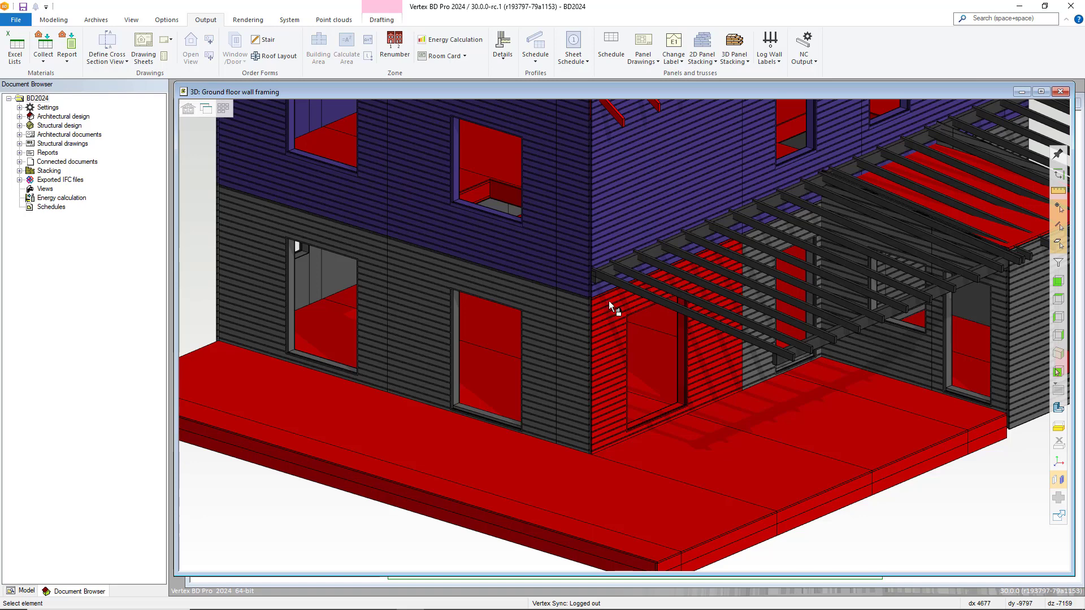
pyautogui.scroll(2, 612, 300)
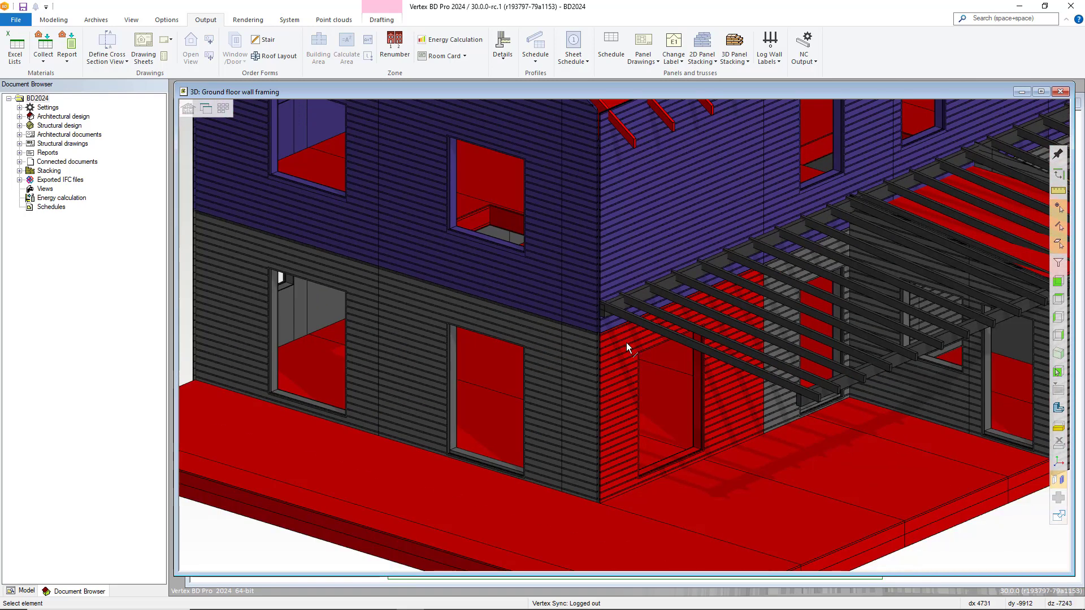
# Check the red unstacked panel E1, orbit back to the front, and reopen Part Marking
pyautogui.click(626, 342)
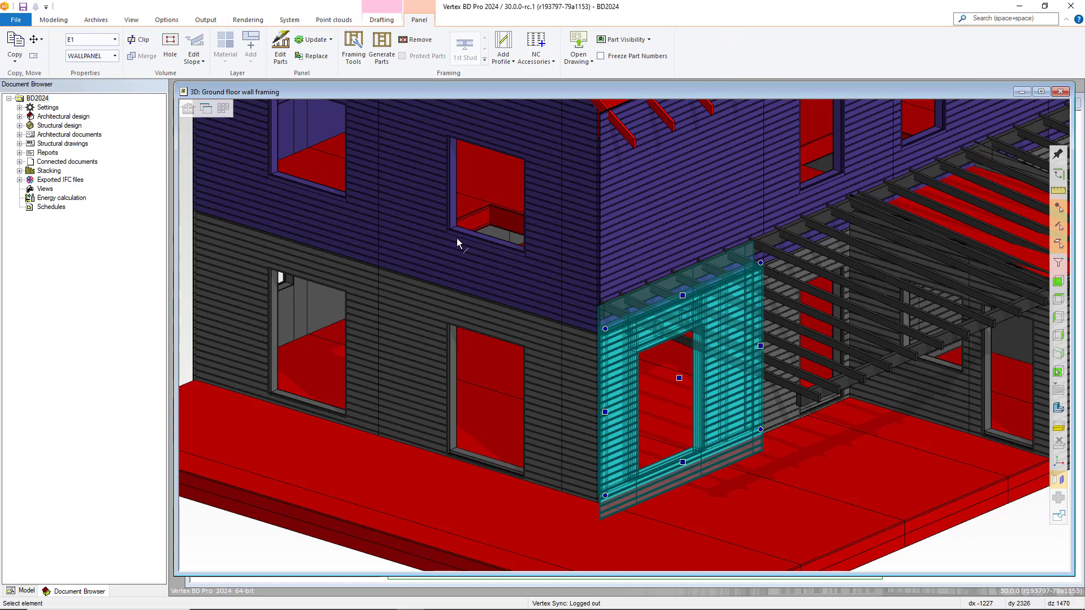
pyautogui.press('Escape')
pyautogui.scroll(-5, 624, 335)
pyautogui.scroll(-2, 624, 335)
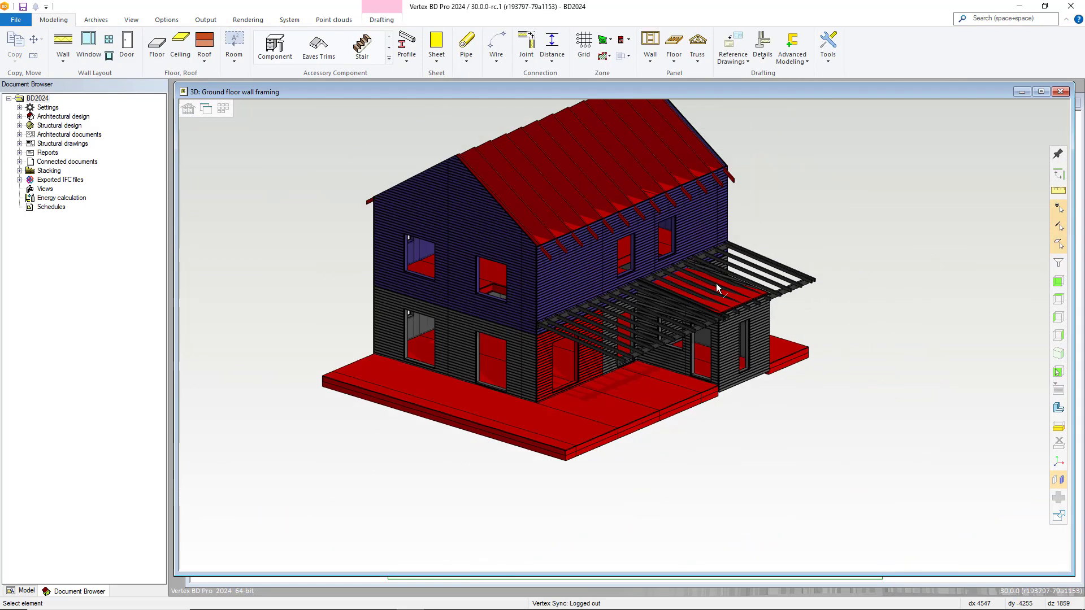
pyautogui.moveTo(716, 282); pyautogui.dragTo(452, 288, button='middle')
pyautogui.click(1059, 481)
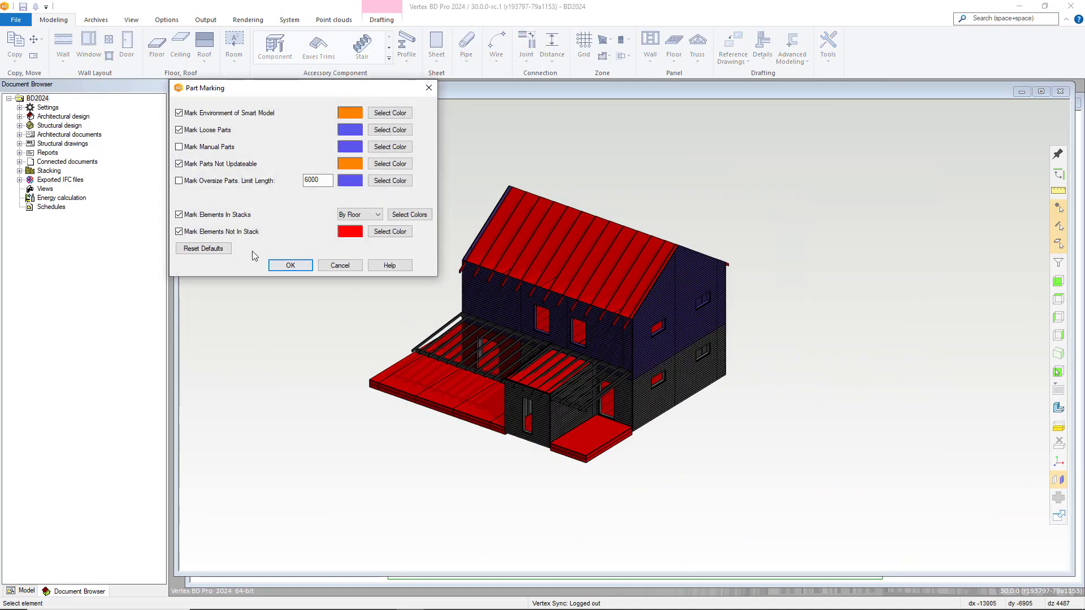
# Untick the red roof and floor marking, then zoom in on stacks 7 and 8
pyautogui.click(178, 228)
pyautogui.click(282, 264)
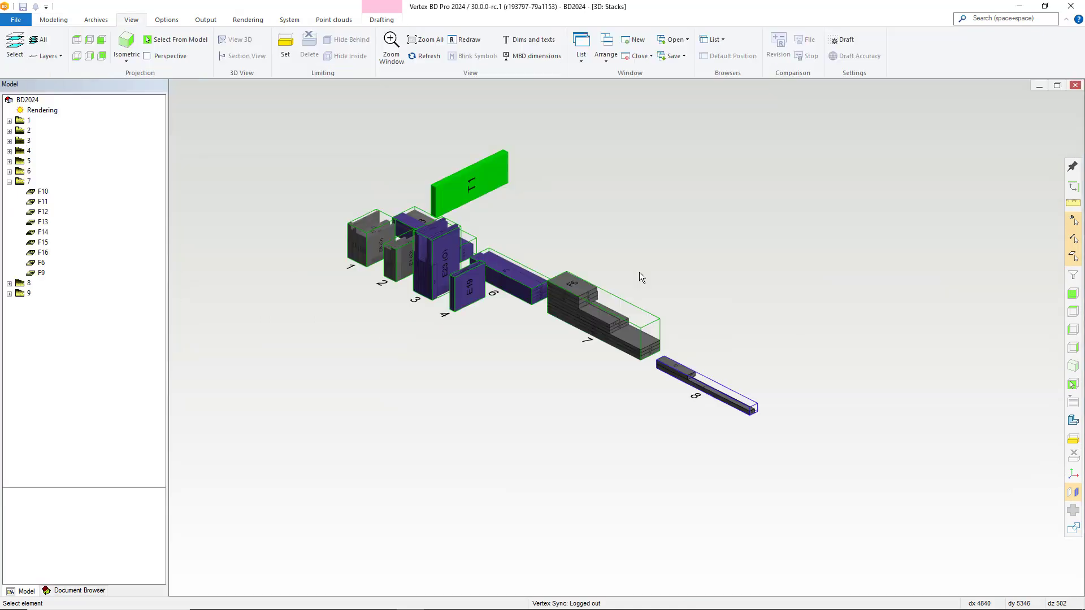
pyautogui.scroll(3, 646, 270)
pyautogui.scroll(-3, 646, 270)
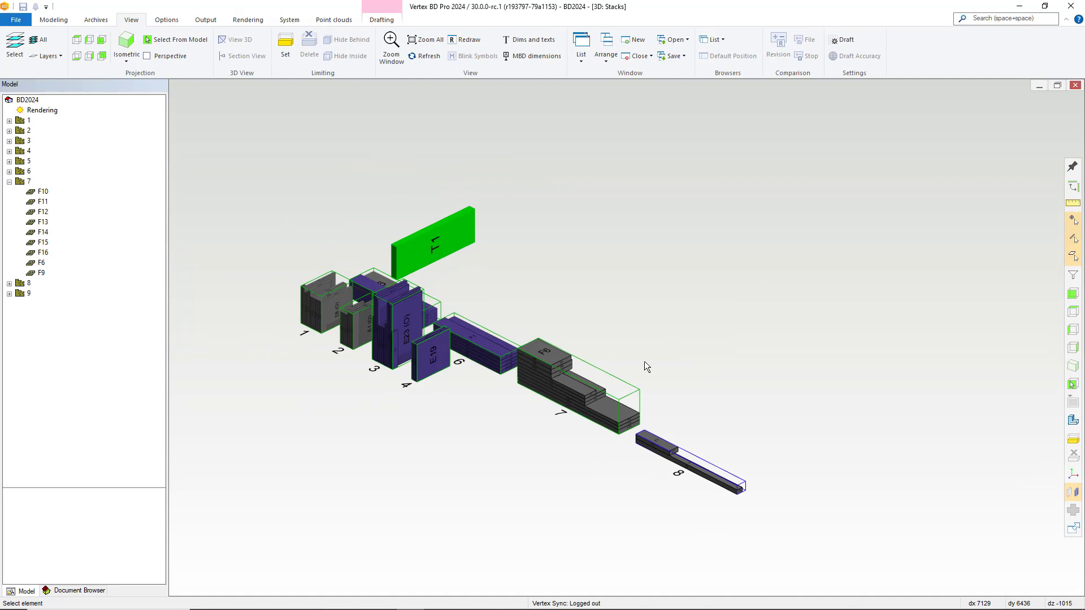
pyautogui.scroll(5, 642, 425)
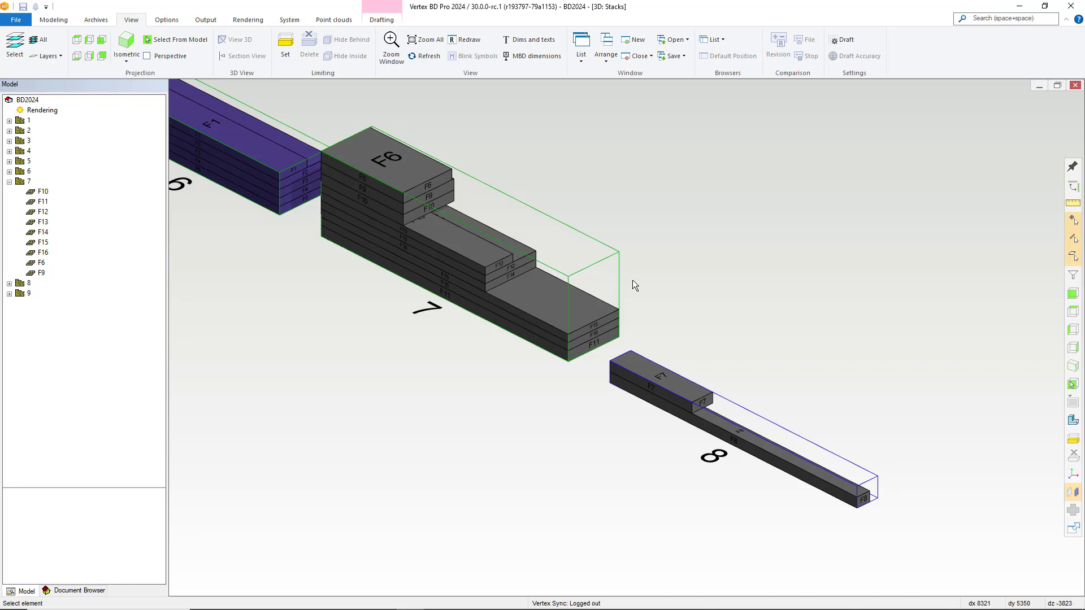
pyautogui.moveTo(486, 263)
pyautogui.scroll(-3, 629, 334)
pyautogui.scroll(5, 626, 336)
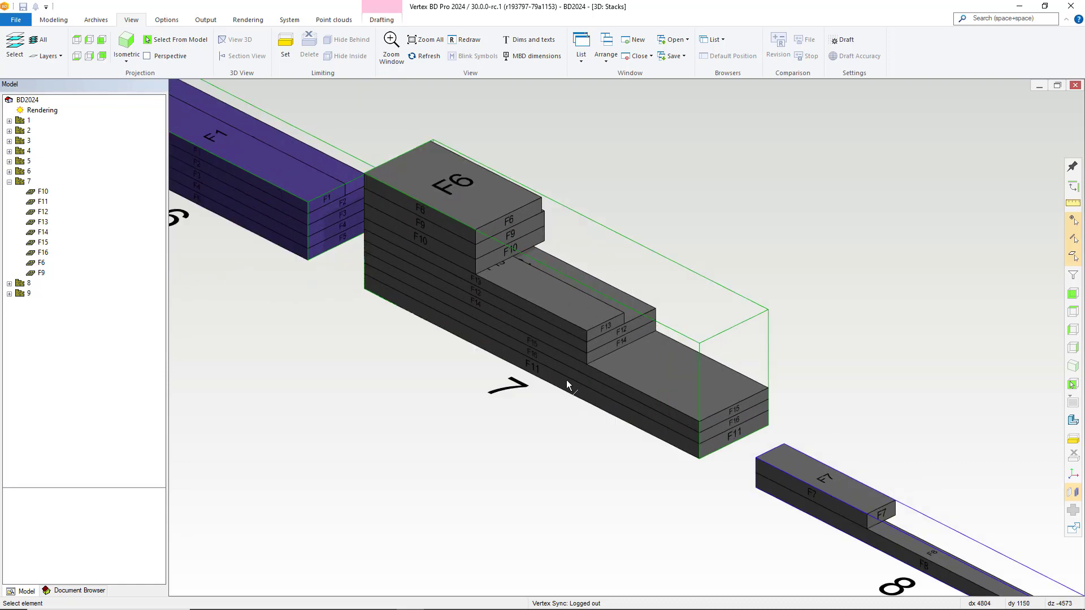
# Move panel F6 by its corner onto the right end of stack 7
pyautogui.click(455, 187)
pyautogui.rightClick(686, 134)
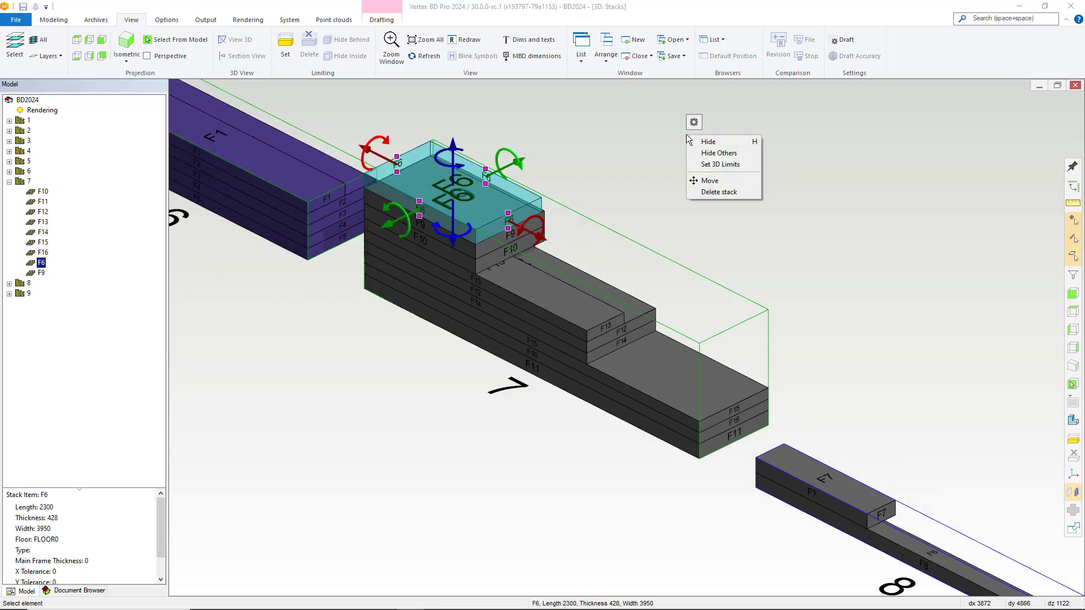
pyautogui.click(710, 182)
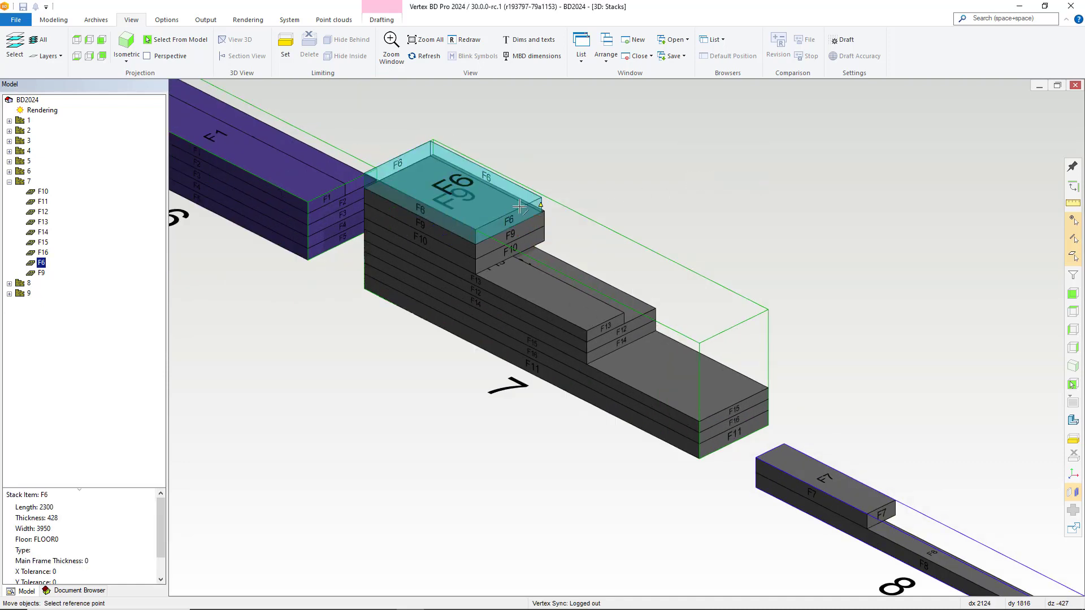
pyautogui.click(368, 187)
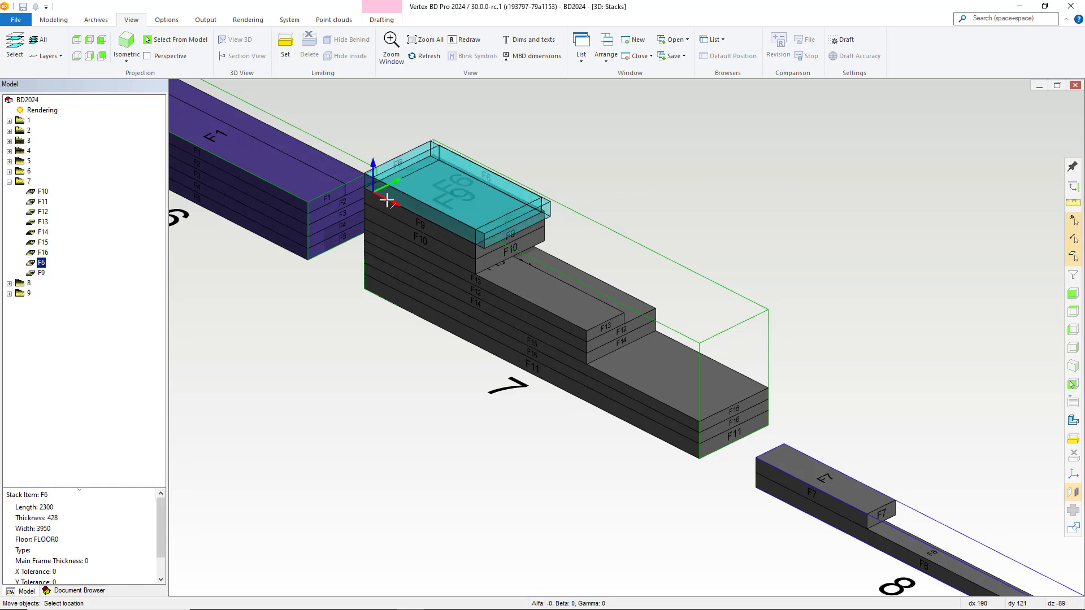
pyautogui.click(586, 362)
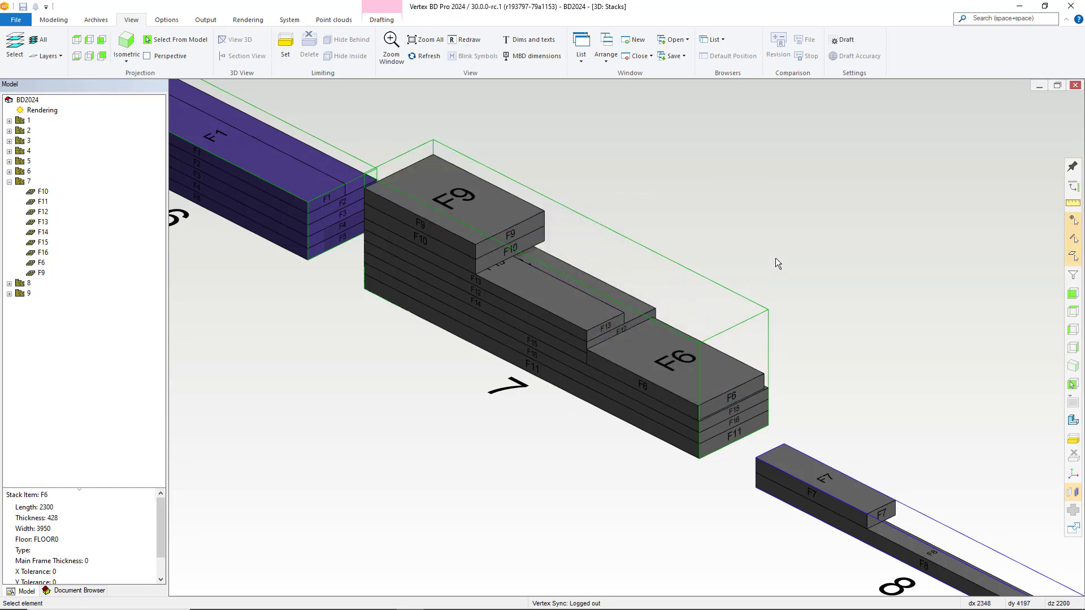
# Select F9 with F10 as the second element and drop the pair onto F13
pyautogui.moveTo(487, 216)
pyautogui.scroll(3, 474, 229)
pyautogui.click(634, 324)
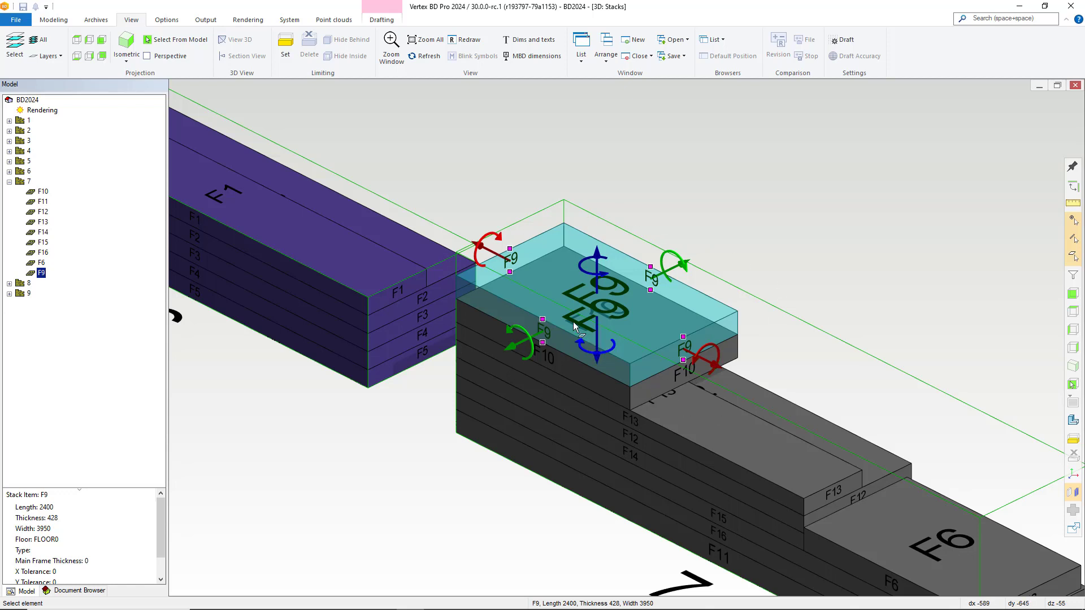
pyautogui.moveTo(520, 286)
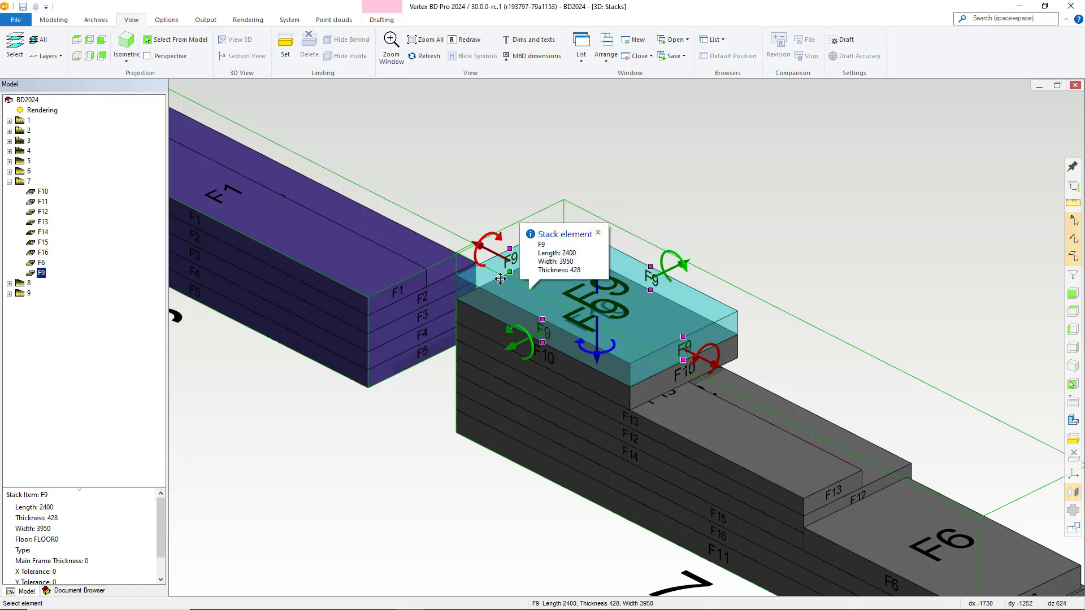
pyautogui.click(502, 275)
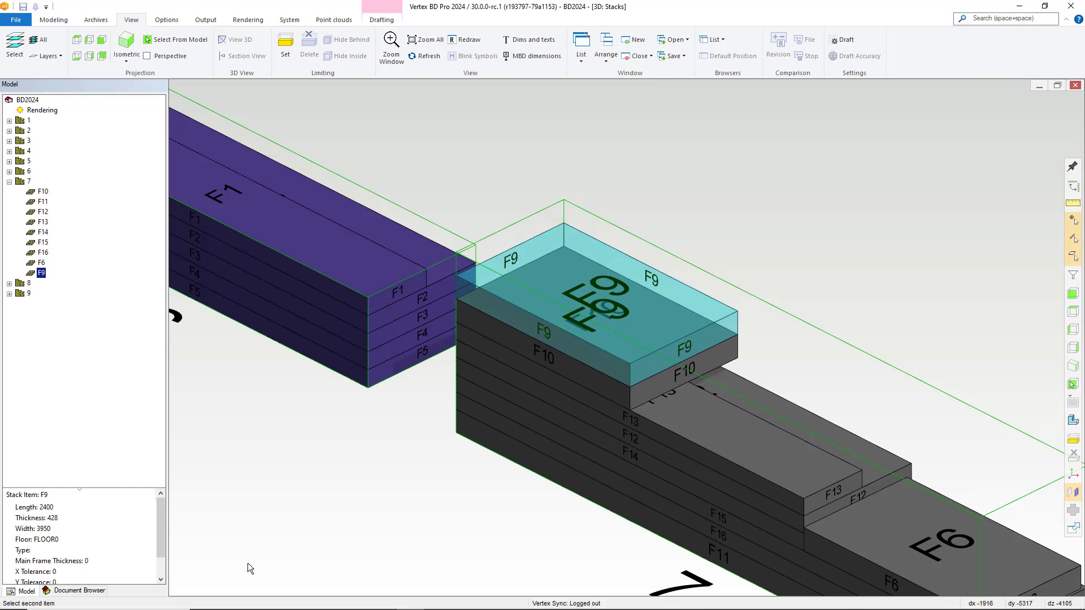
pyautogui.click(621, 398)
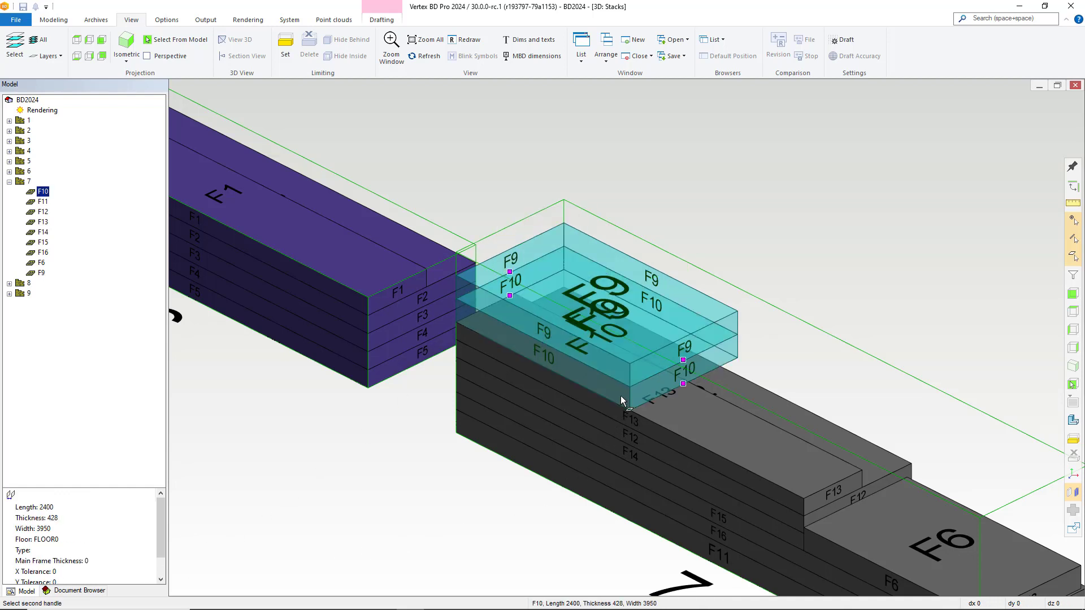
pyautogui.moveTo(685, 383)
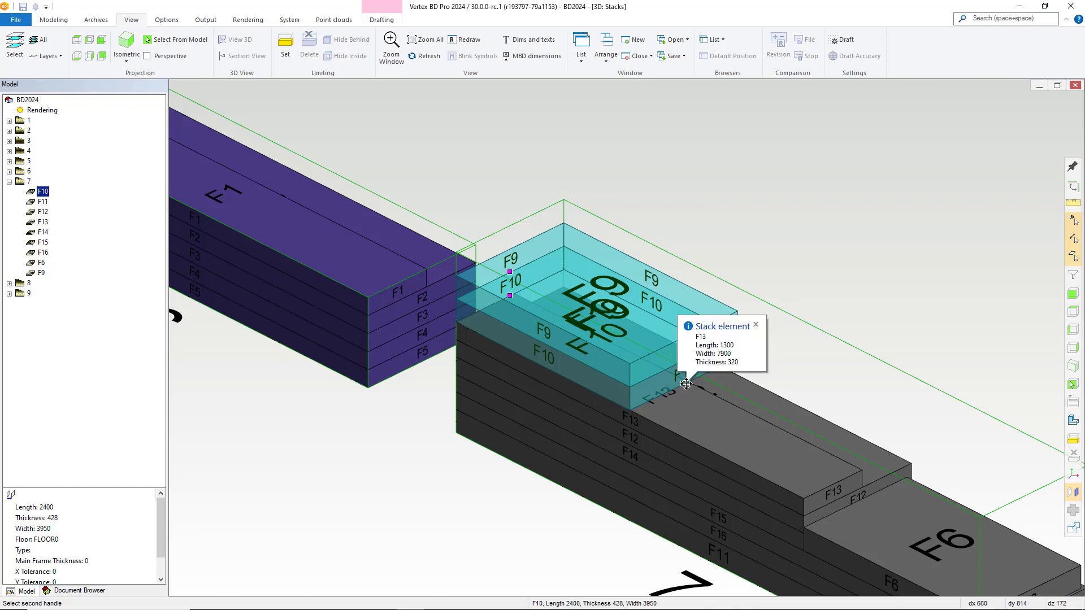
pyautogui.click(685, 384)
pyautogui.moveTo(685, 383)
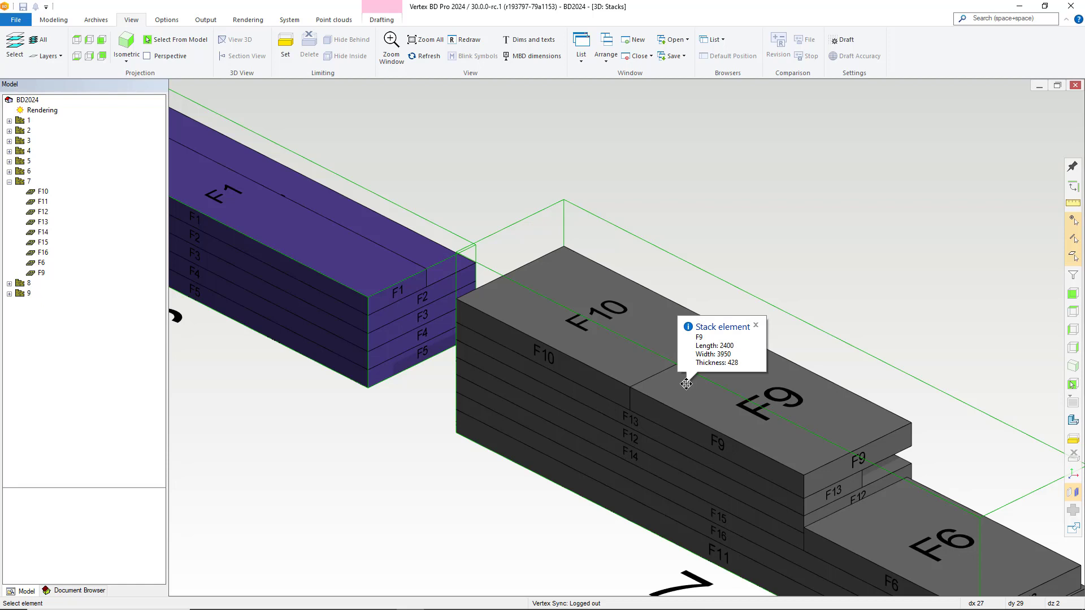
pyautogui.scroll(-3, 685, 383)
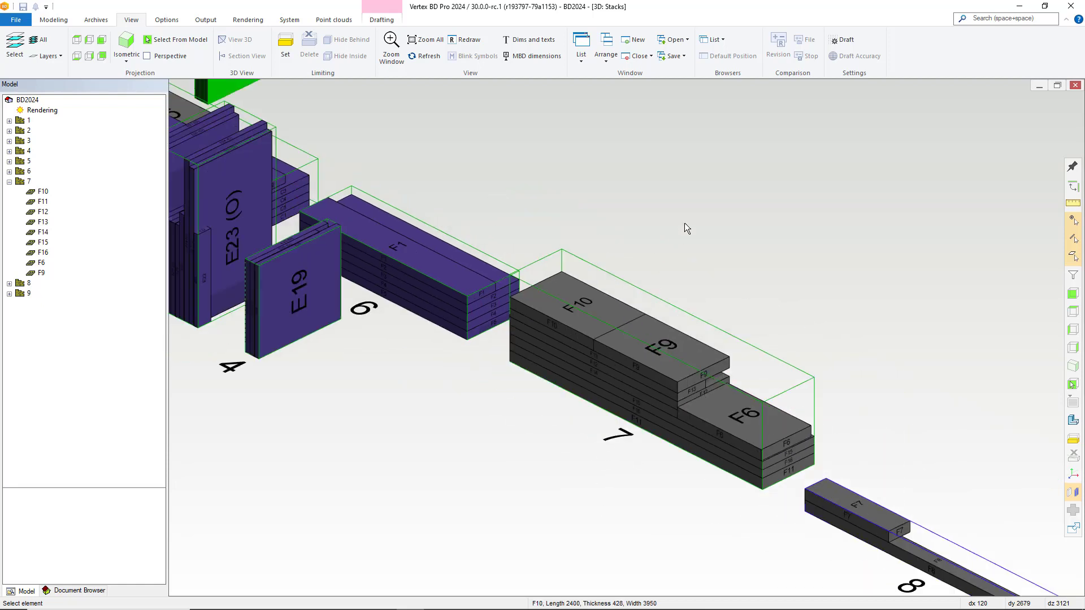
# Use Update size to fit stack 7's bounding box to its panels
pyautogui.rightClick(713, 209)
pyautogui.click(743, 283)
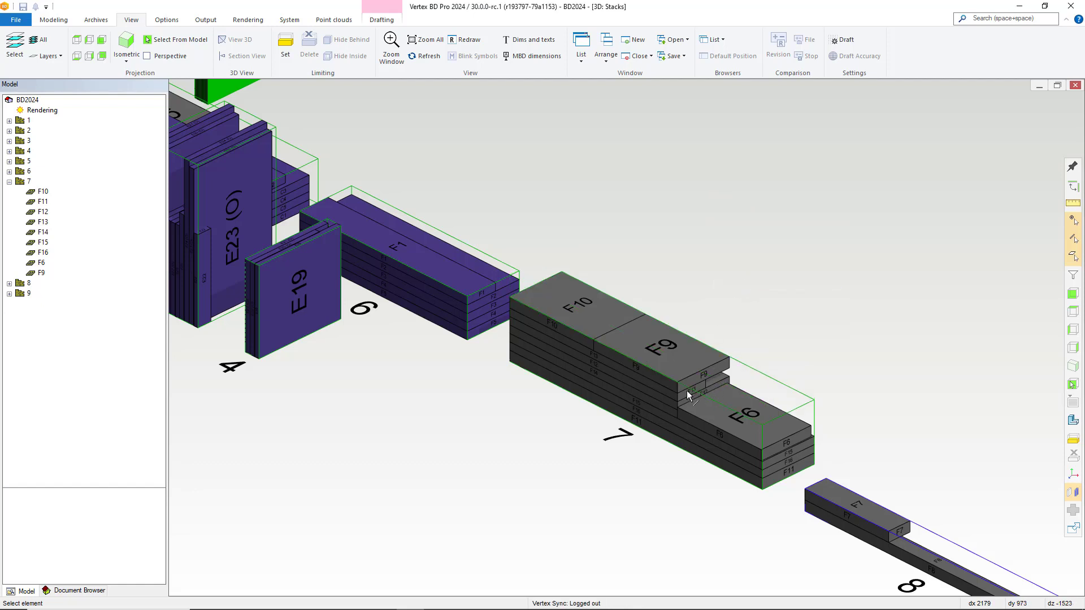
pyautogui.moveTo(687, 392)
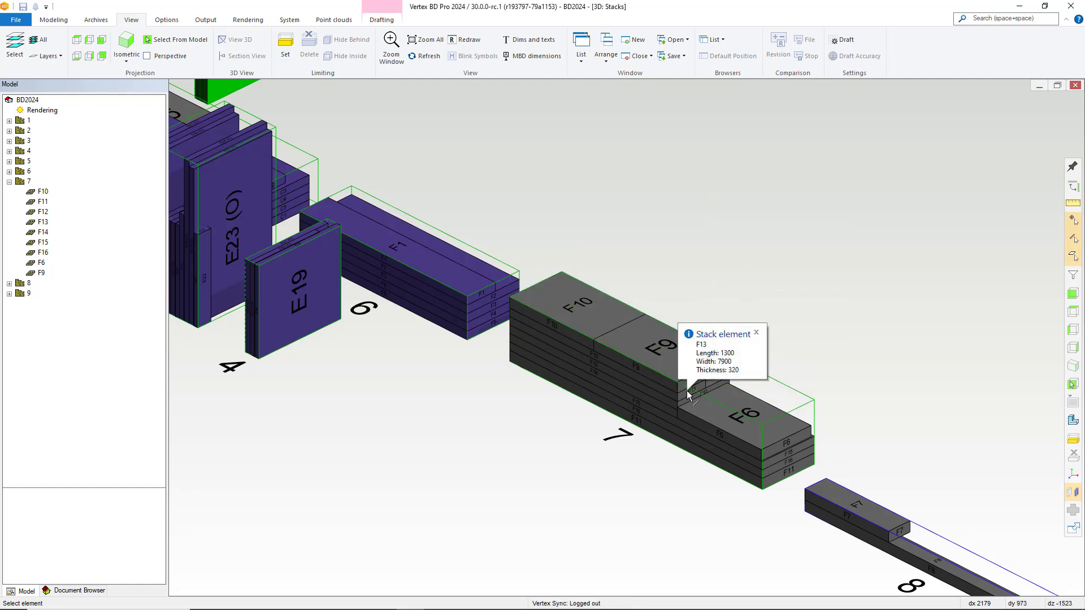
pyautogui.scroll(3, 688, 390)
# Rotate panel F9 flat and place it on top of F6 at stack 7's right end
pyautogui.click(614, 310)
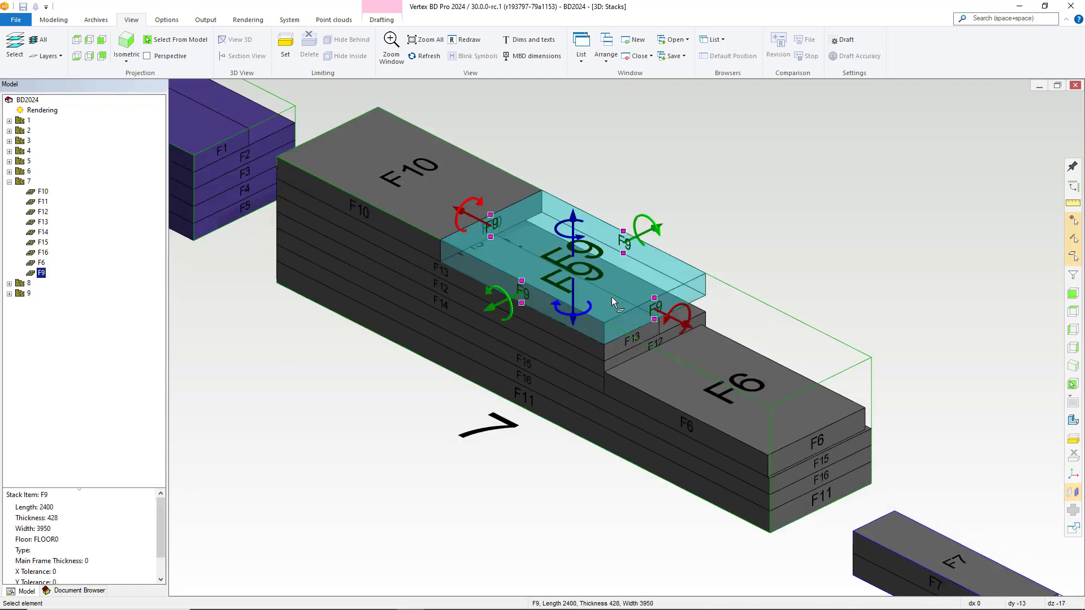
pyautogui.click(666, 321)
pyautogui.click(665, 321)
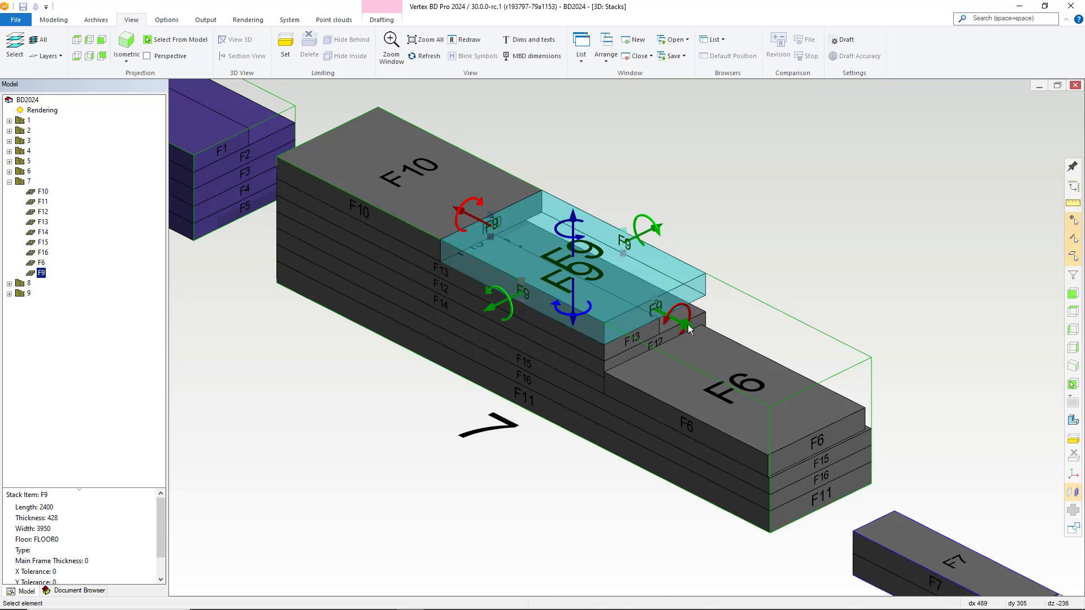
pyautogui.click(686, 325)
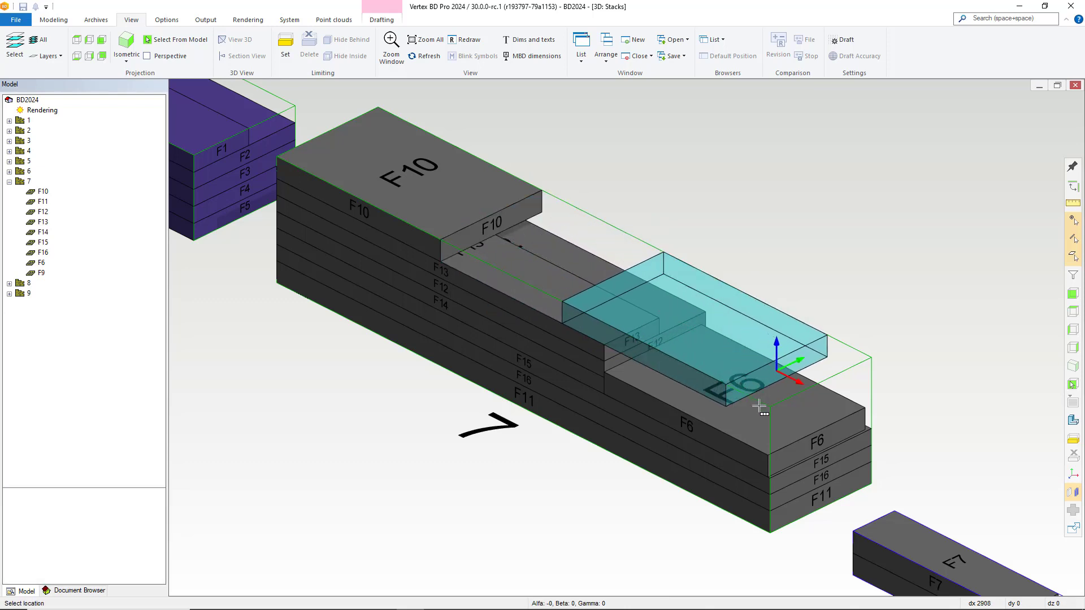
pyautogui.click(769, 453)
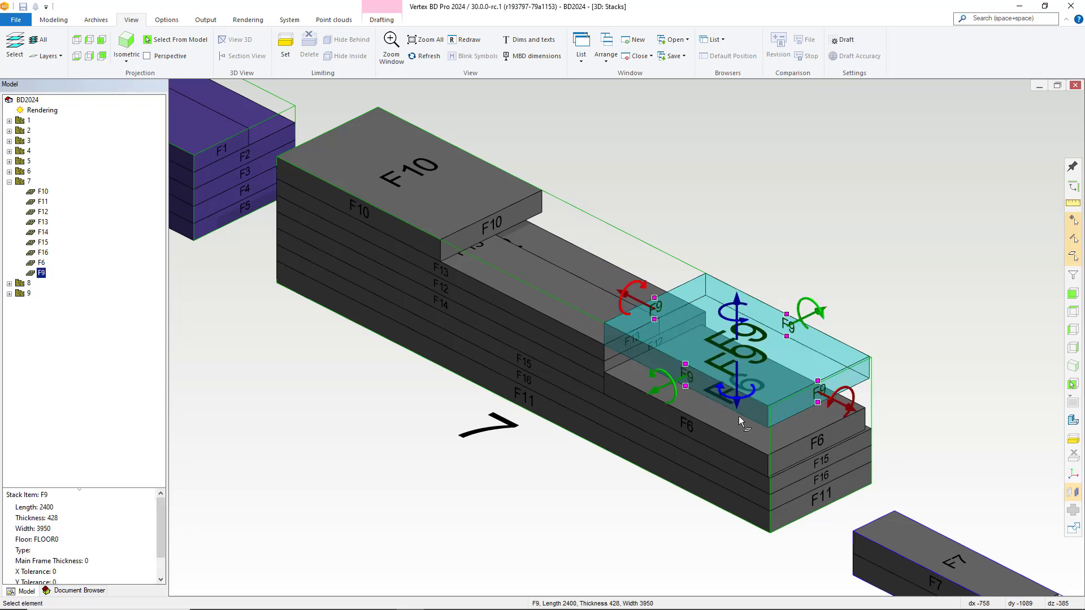
pyautogui.click(738, 408)
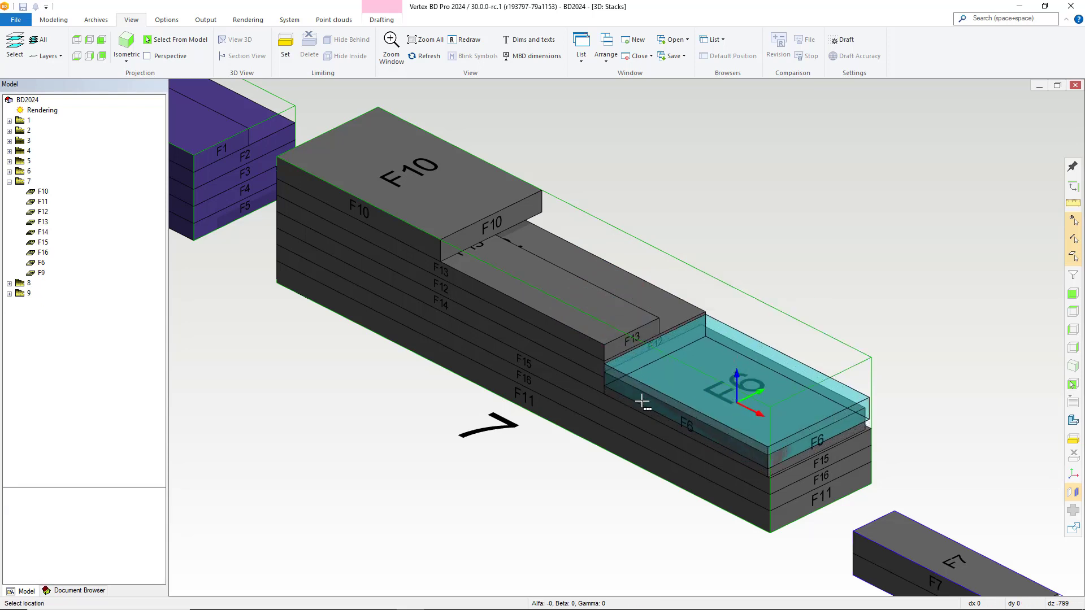
pyautogui.click(864, 408)
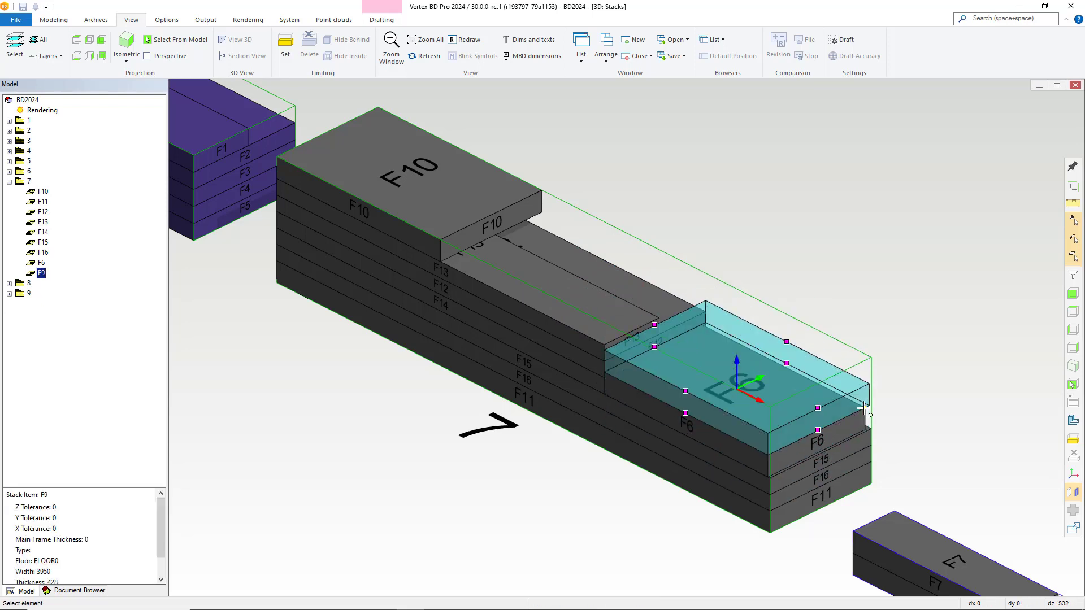
pyautogui.click(774, 218)
pyautogui.rightClick(773, 211)
pyautogui.press('Escape')
# Select panel F10 atop stack 7's left end, deselect it, and zoom out to show all stacks
pyautogui.scroll(-5, 626, 337)
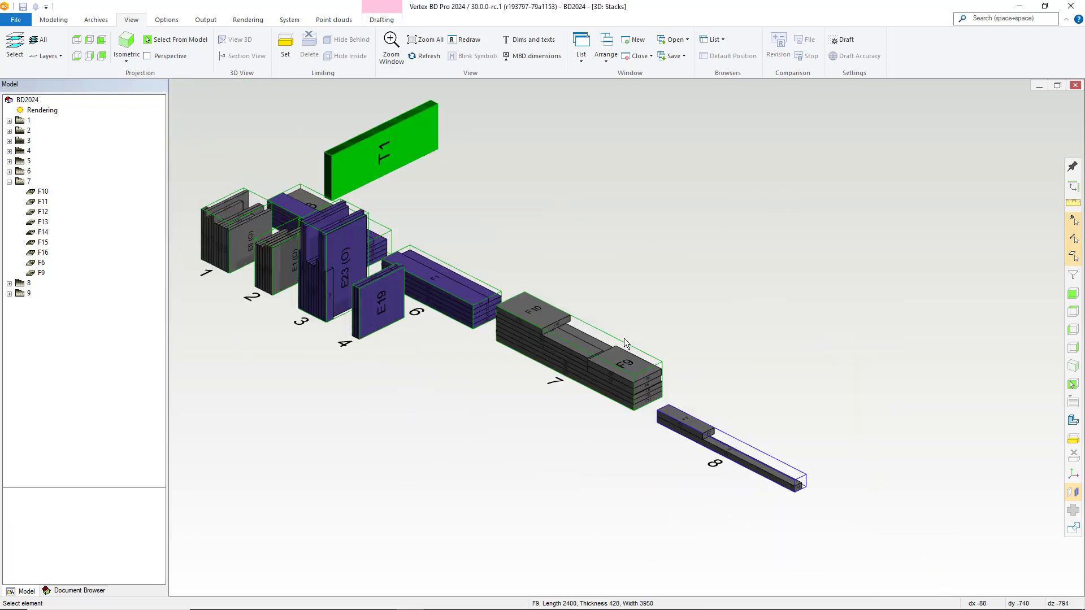
pyautogui.scroll(4, 617, 340)
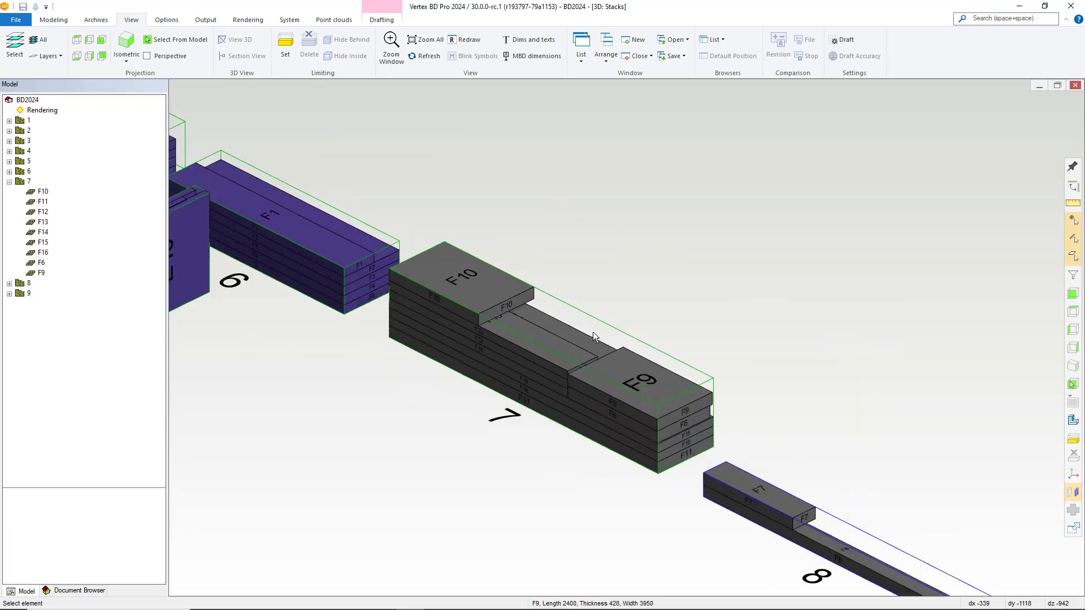
pyautogui.scroll(2, 462, 311)
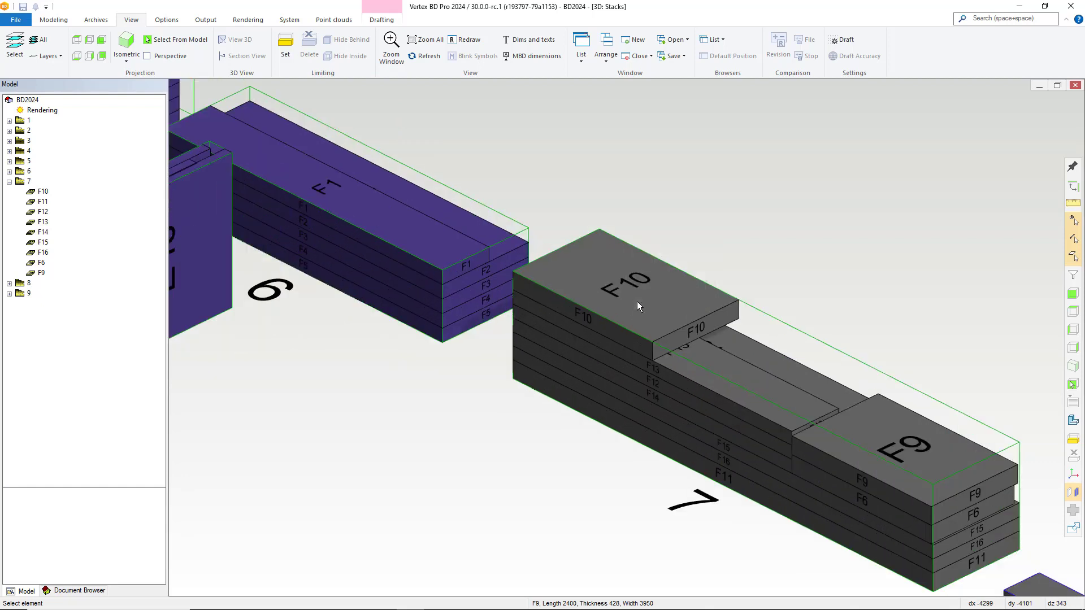
pyautogui.click(651, 316)
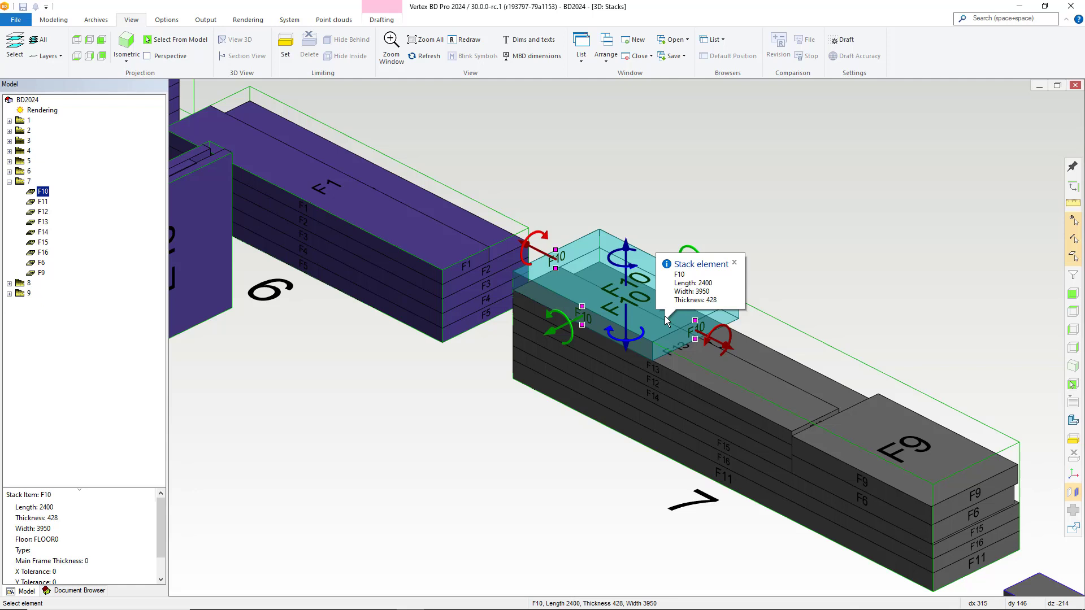
pyautogui.press('Escape')
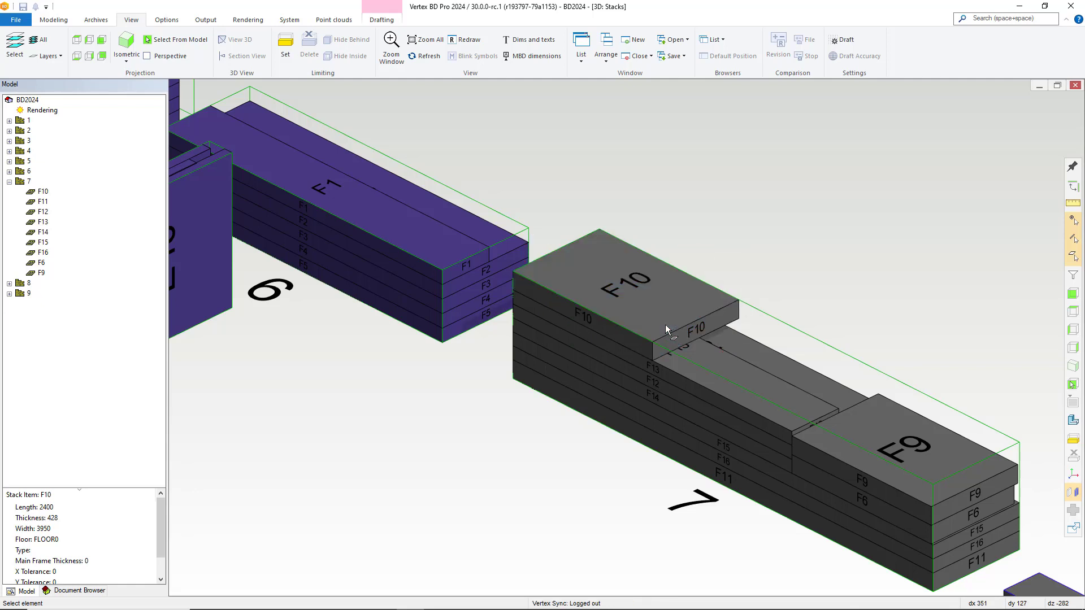
pyautogui.scroll(-6, 666, 325)
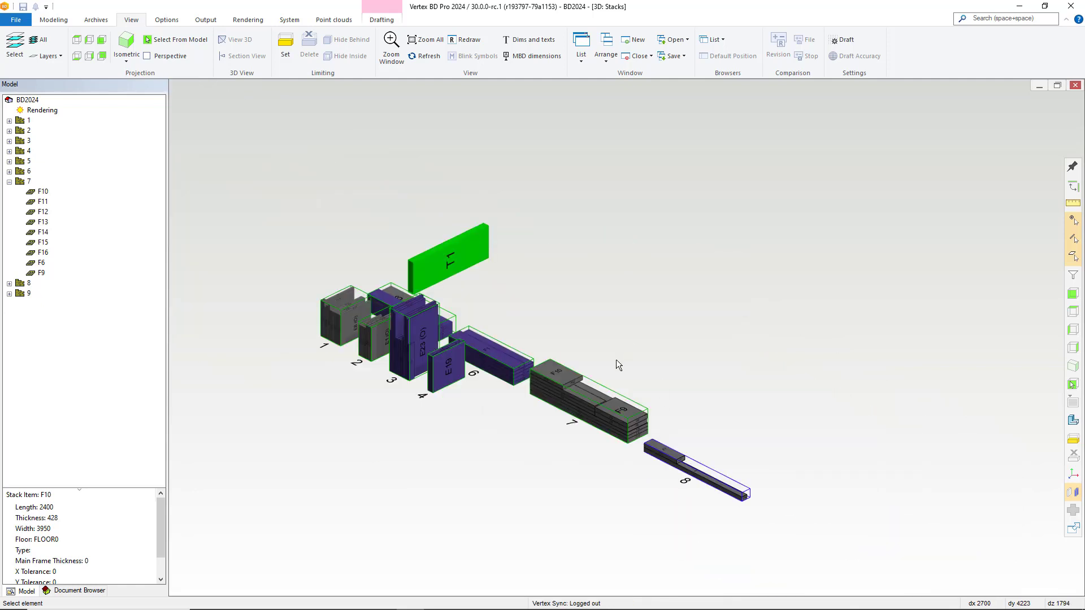
# Switch the stack view's presentation to Layers
pyautogui.rightClick(646, 298)
pyautogui.moveTo(720, 406)
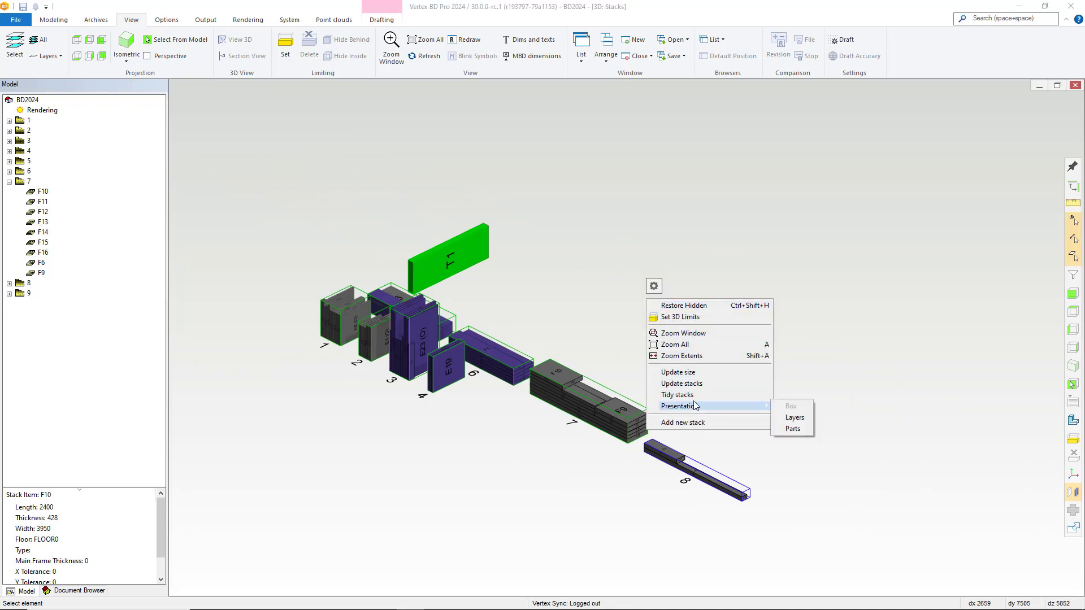
pyautogui.click(794, 418)
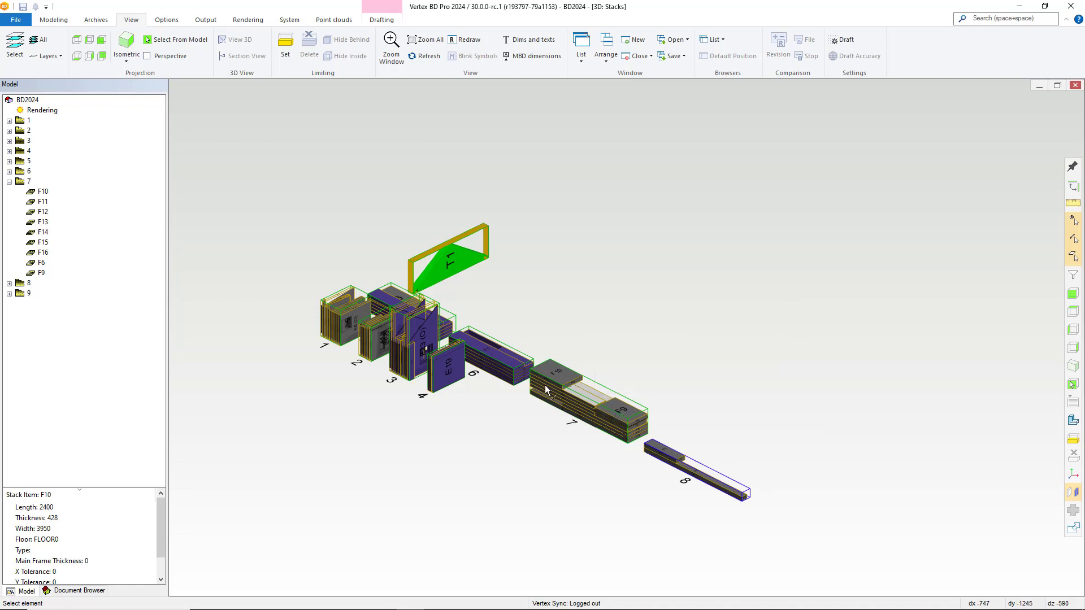
# Uncheck Mark Elements In Stacks in Part Marking and switch the presentation to Parts
pyautogui.scroll(3, 545, 384)
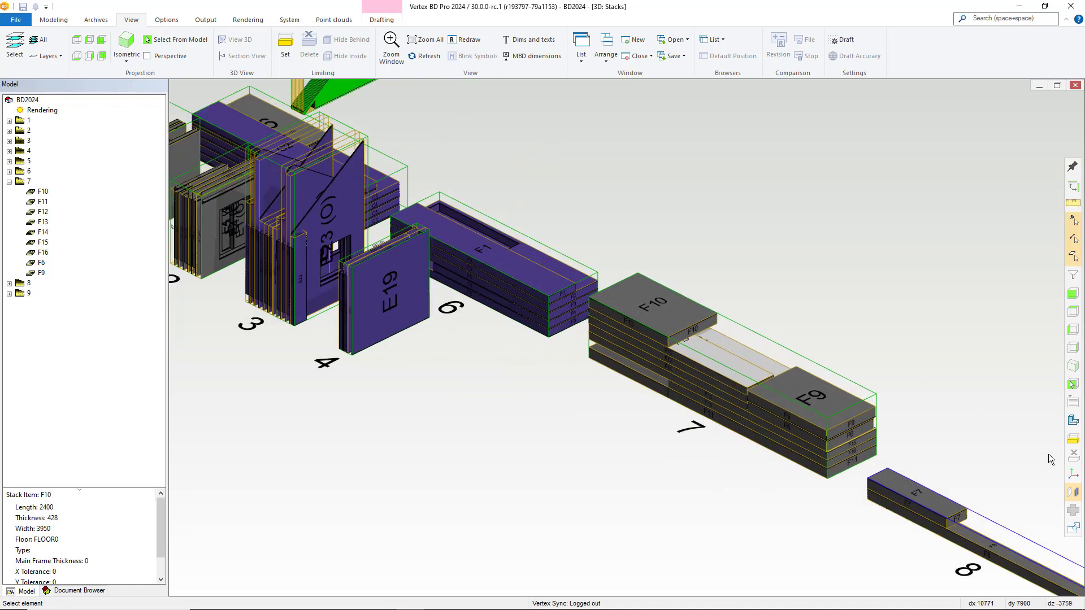
pyautogui.click(1071, 492)
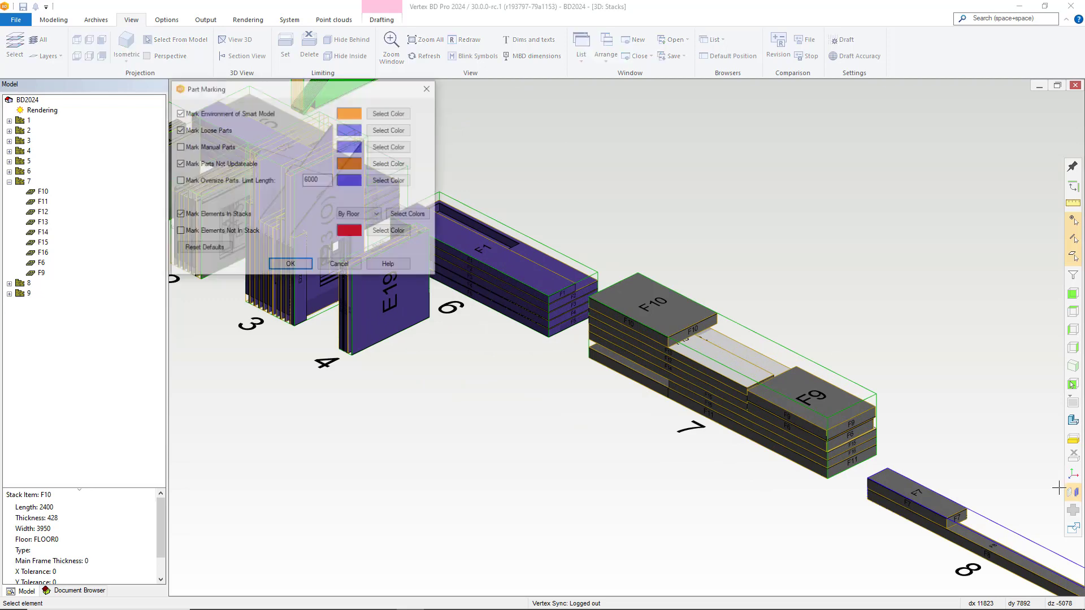
pyautogui.click(179, 215)
pyautogui.click(288, 266)
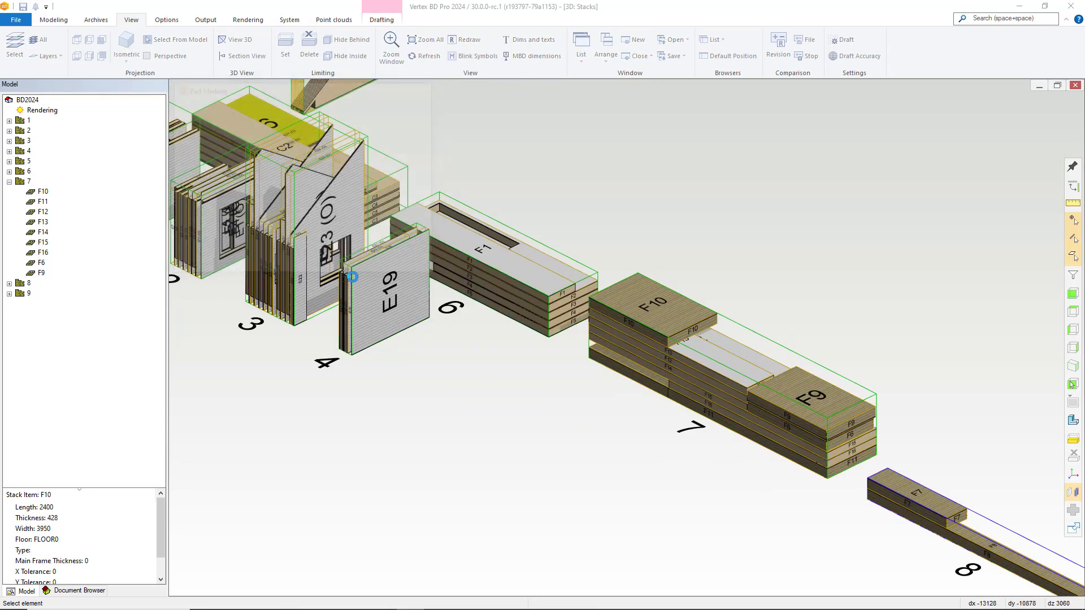
pyautogui.rightClick(793, 282)
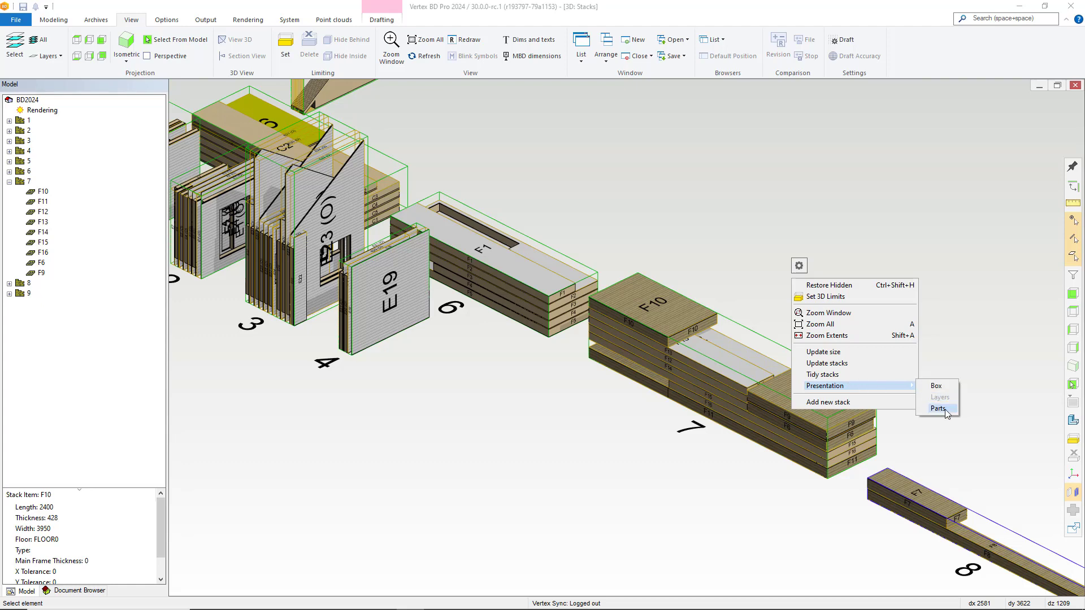
pyautogui.click(945, 411)
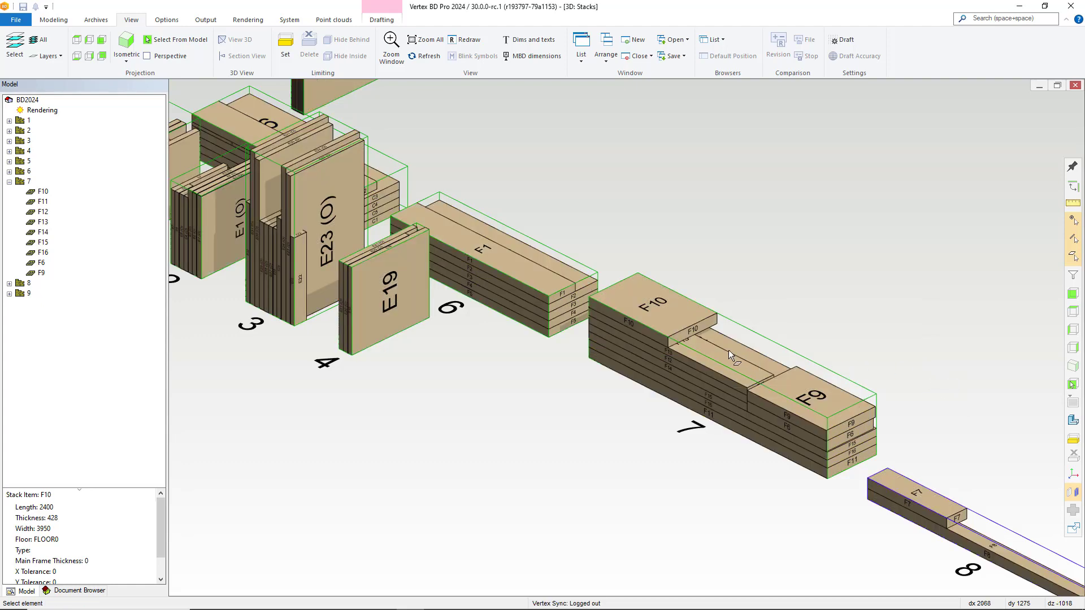
# Return to the ground floor wall framing view and open stack 9 for editing
pyautogui.scroll(-4, 621, 317)
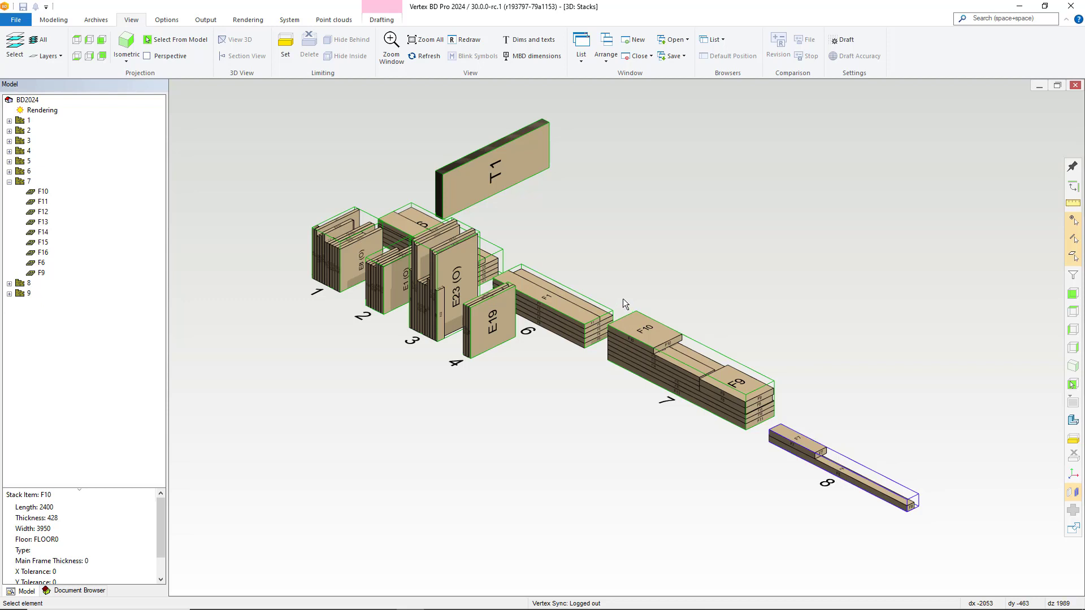
pyautogui.scroll(-2, 623, 297)
pyautogui.hotkey('ctrl', 'Tab')
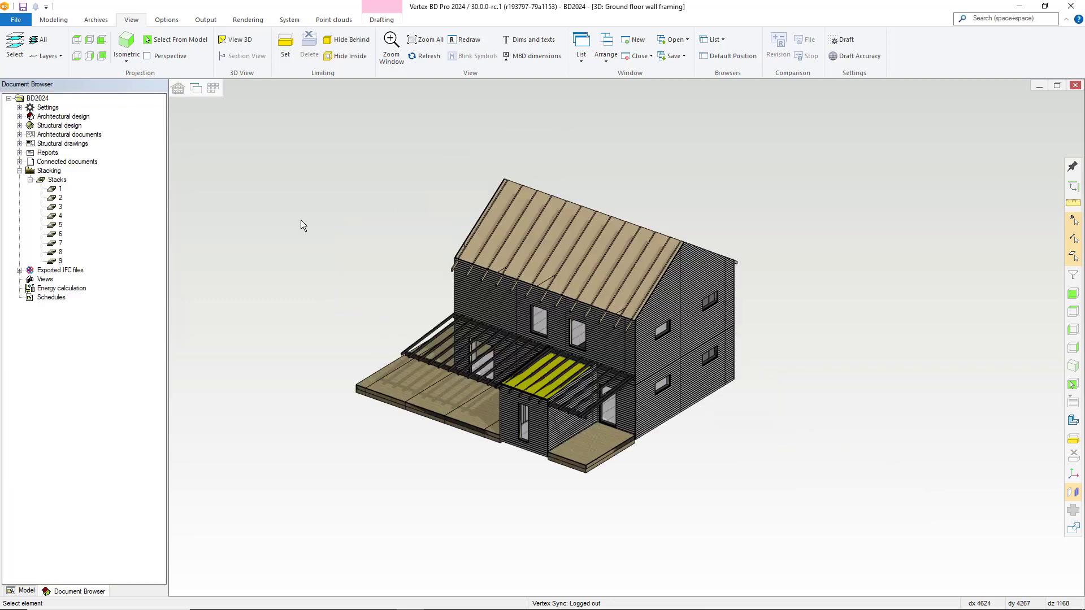
pyautogui.rightClick(59, 262)
pyautogui.click(88, 274)
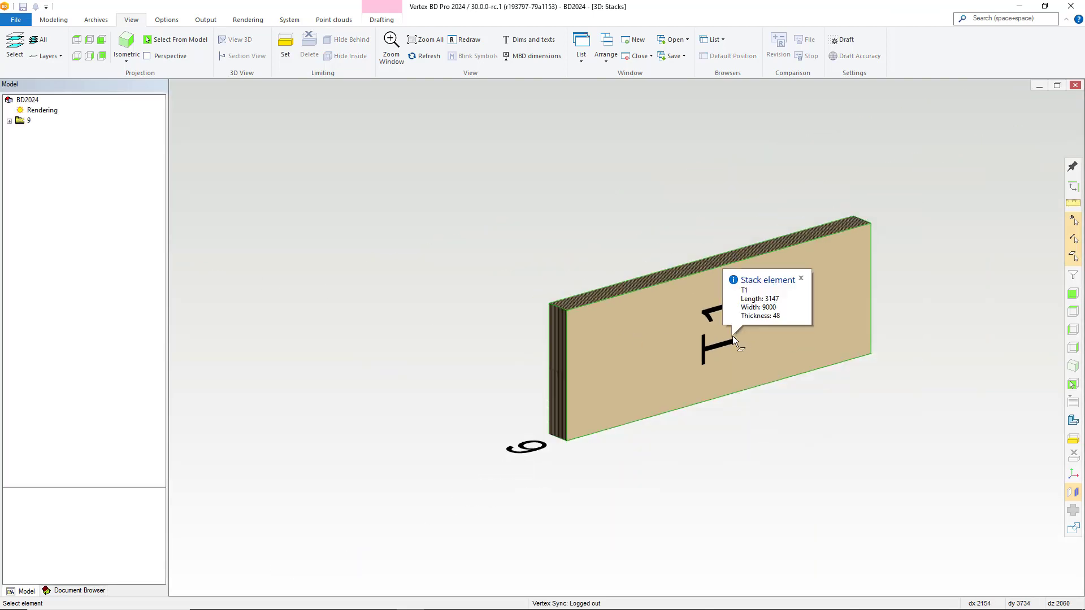
# Set stack 9's presentation to Layers and close its editing window
pyautogui.rightClick(366, 170)
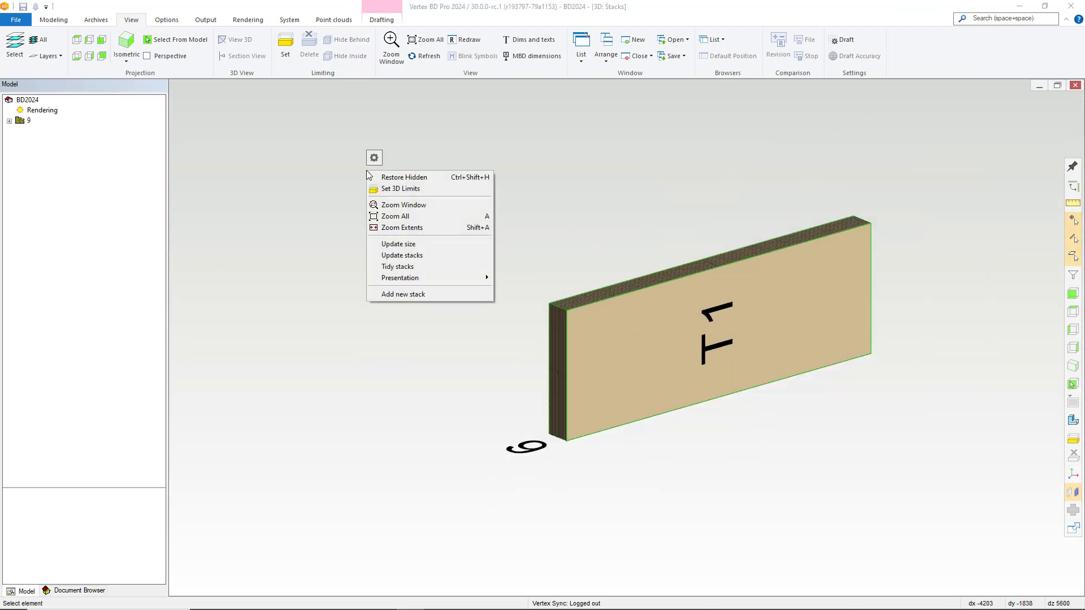
pyautogui.moveTo(419, 276)
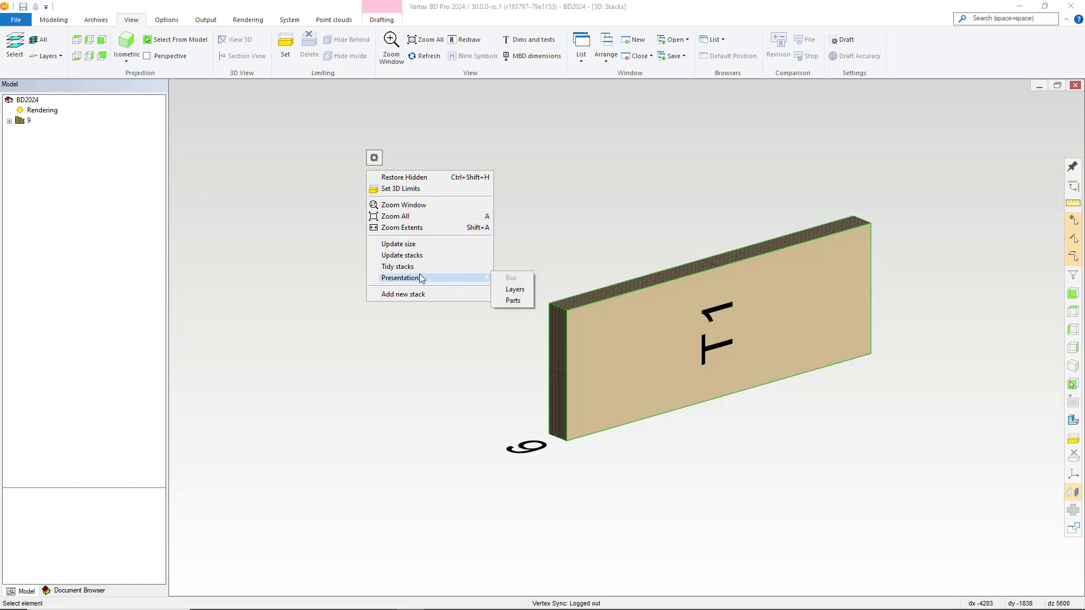
pyautogui.click(514, 290)
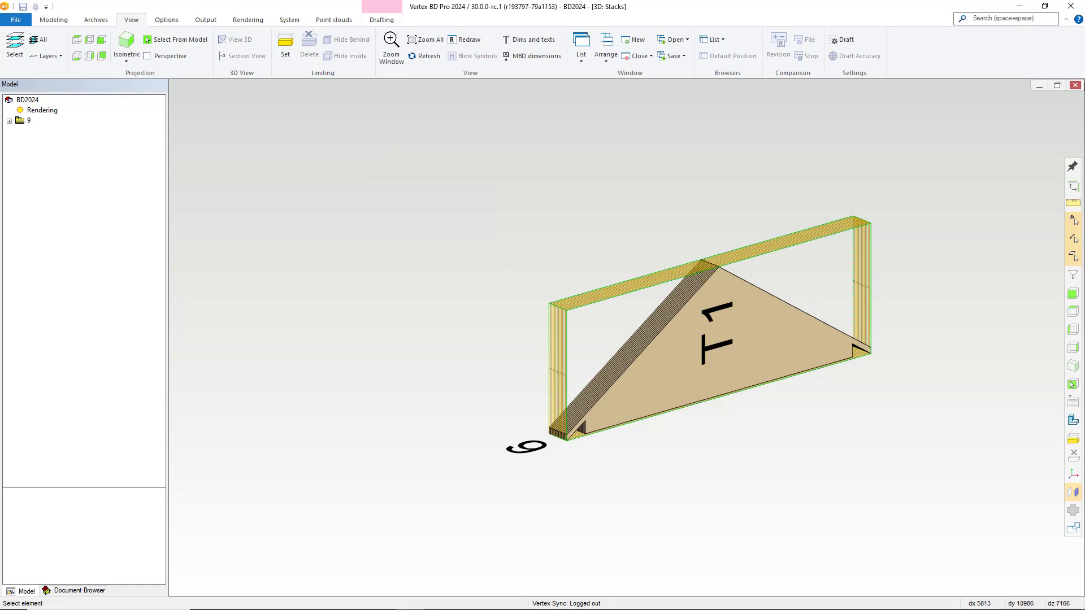
pyautogui.click(1076, 85)
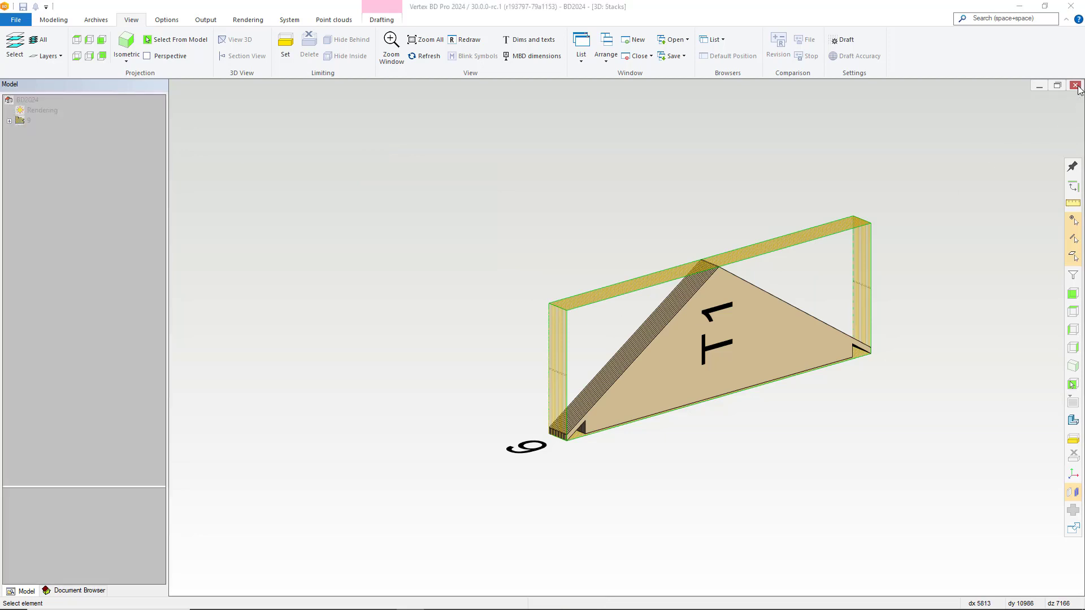
# Save the stack 9 changes and open all stacks for editing in the model
pyautogui.click(230, 144)
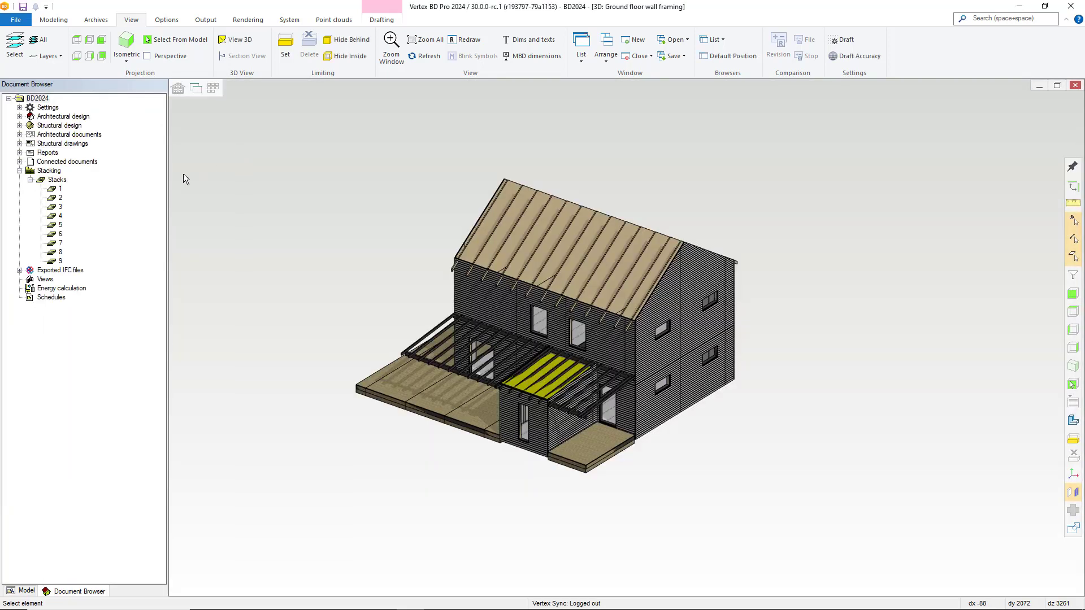
pyautogui.rightClick(60, 183)
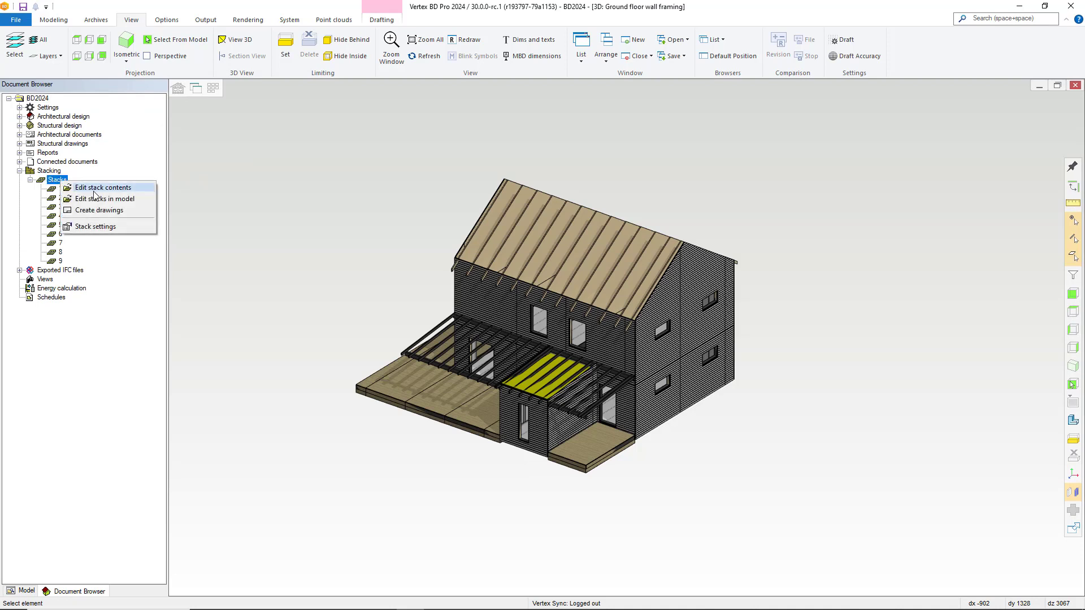
pyautogui.click(99, 196)
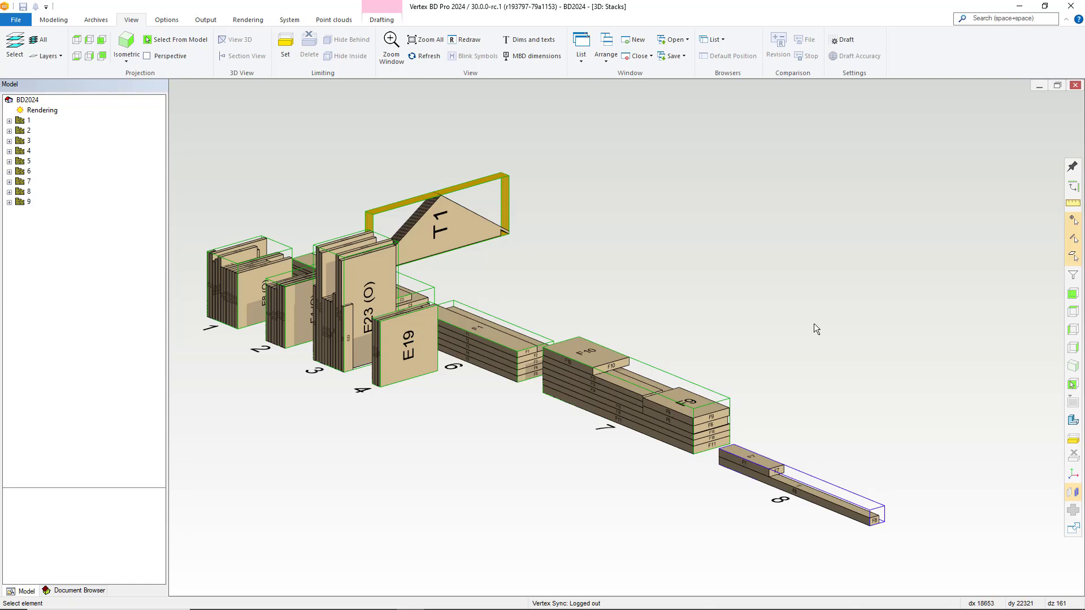
# Re-enable Mark Elements In Stacks in Part Marking and orbit the stacks view
pyautogui.click(1072, 492)
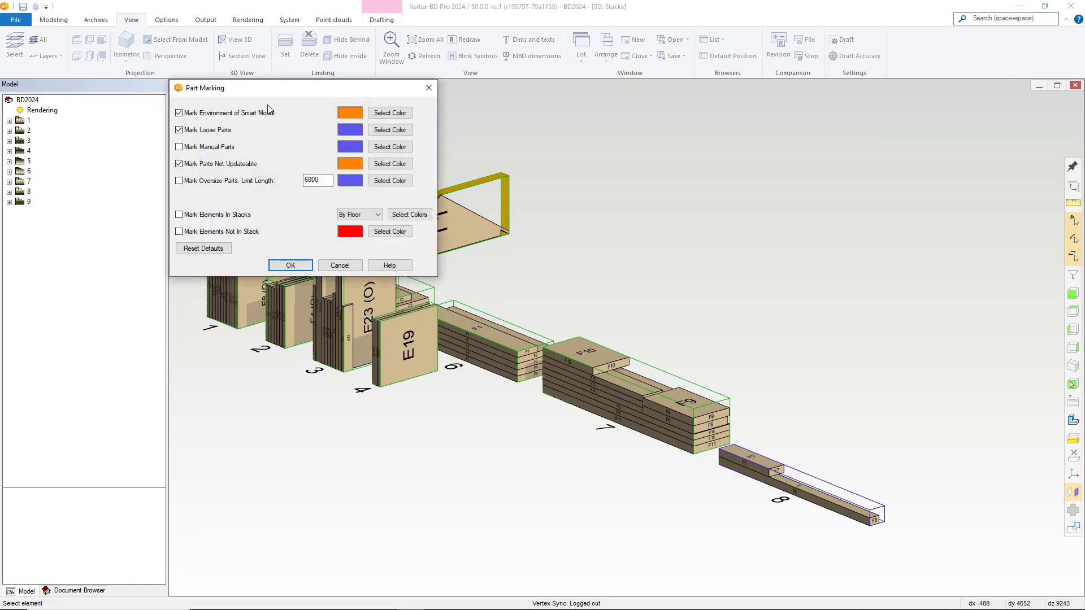
pyautogui.moveTo(270, 92); pyautogui.dragTo(765, 140)
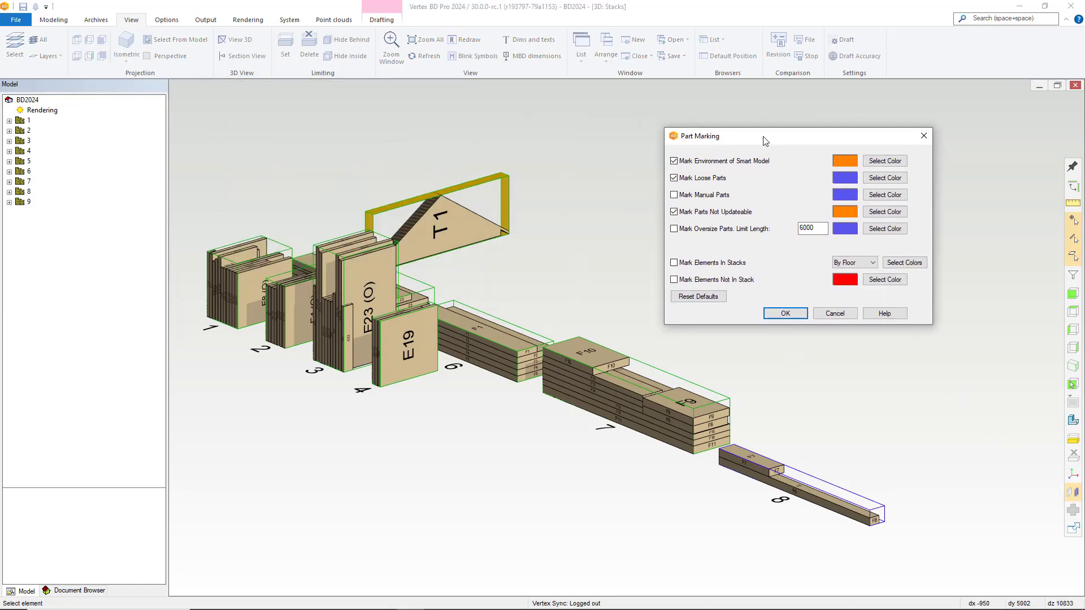
pyautogui.click(679, 264)
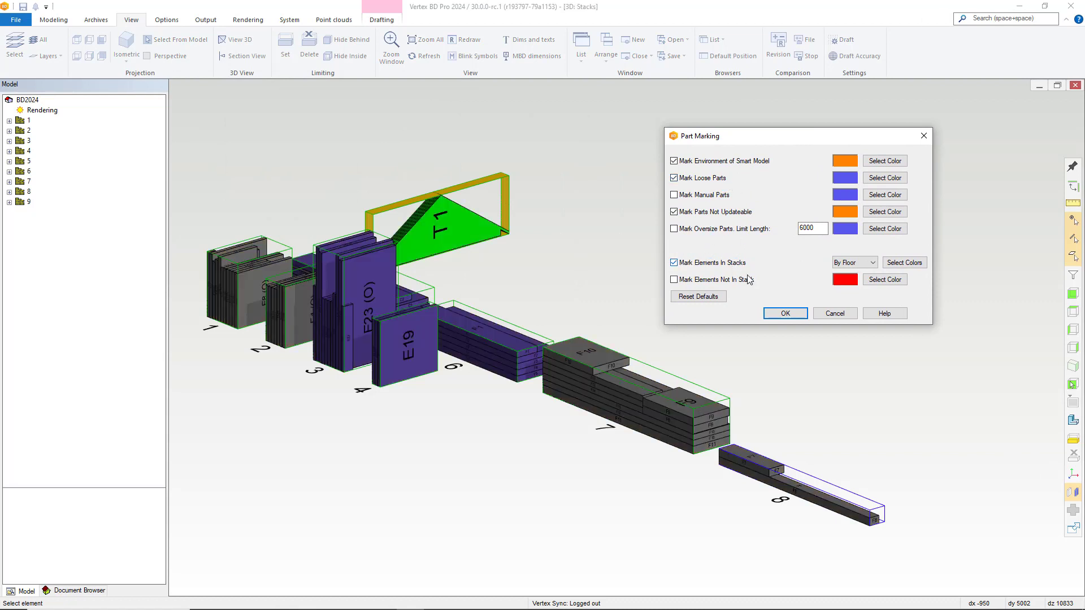
pyautogui.click(785, 314)
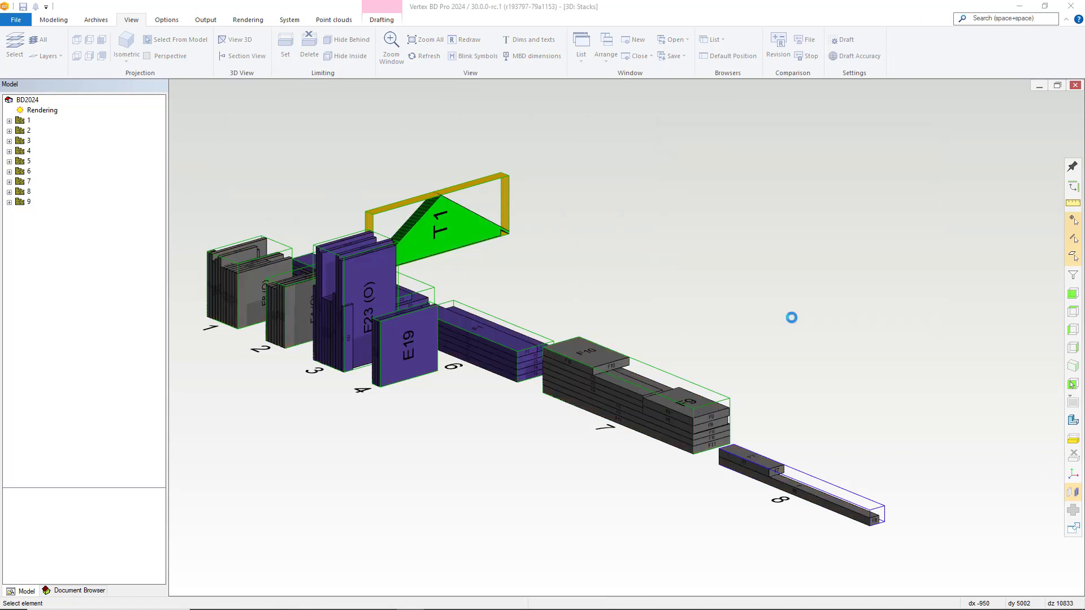
pyautogui.moveTo(679, 312); pyautogui.dragTo(687, 316, button='middle')
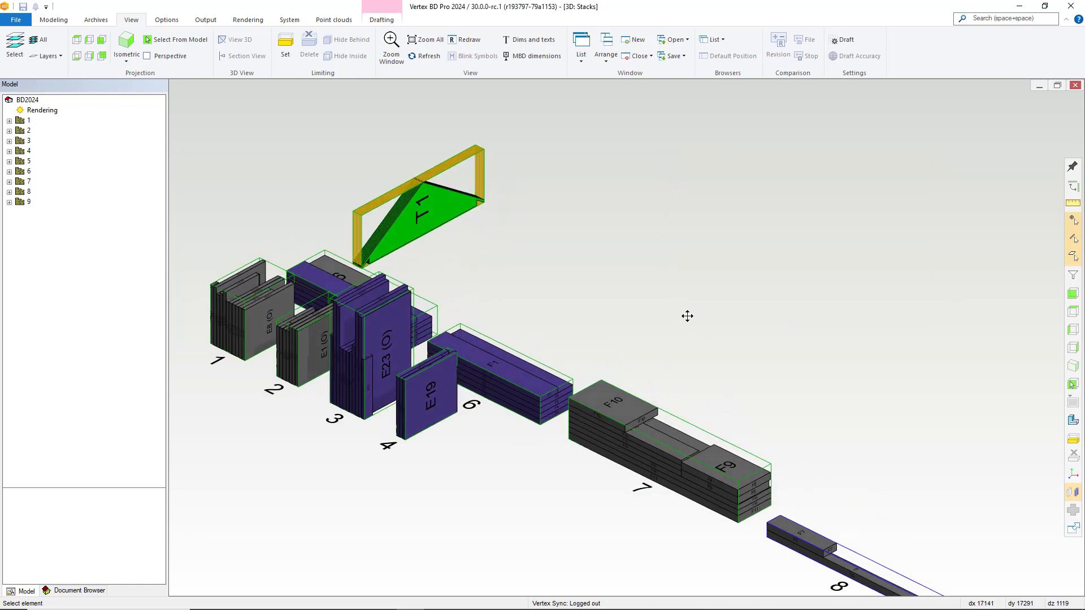
pyautogui.scroll(-2, 690, 319)
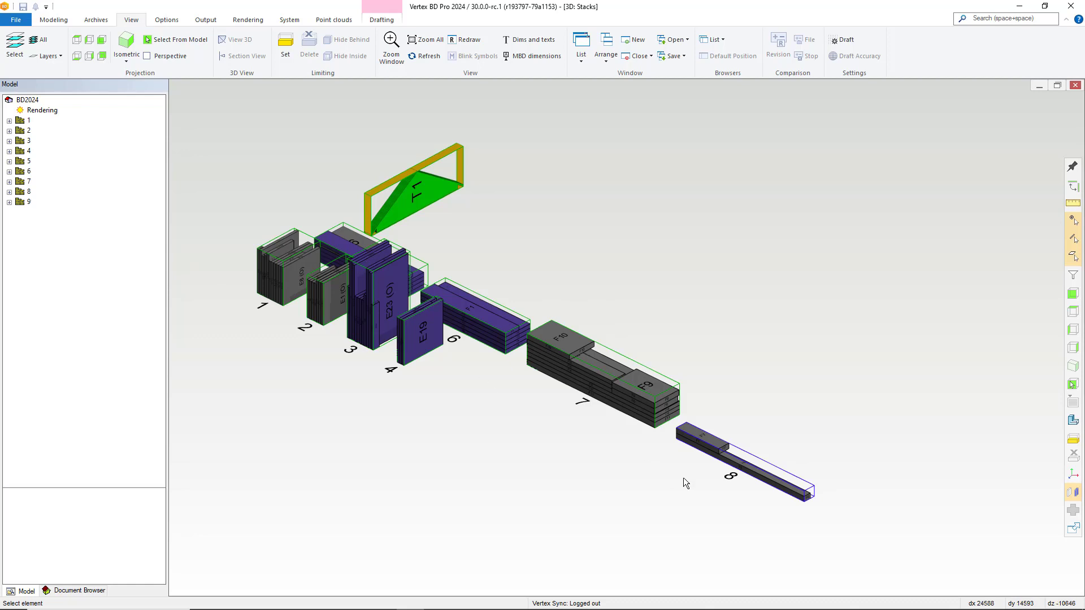
# Create a 500×500×3500, 25 kg accessory space holding Profiles in stack 8
pyautogui.rightClick(30, 192)
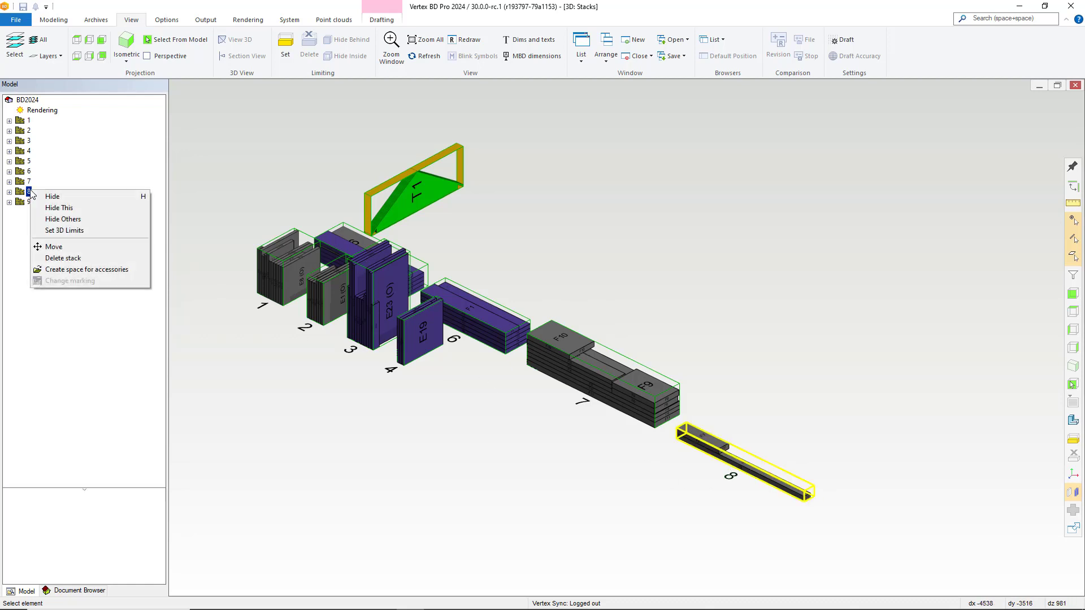
pyautogui.click(70, 269)
pyautogui.moveTo(249, 87); pyautogui.dragTo(857, 319)
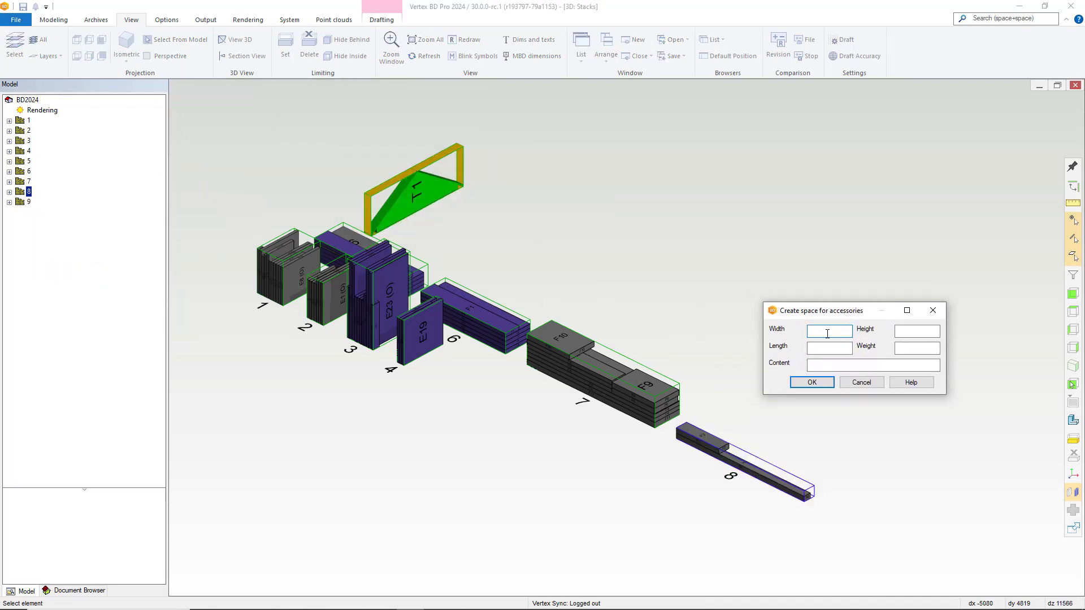
pyautogui.write('500')
pyautogui.press('Tab')
pyautogui.write('500')
pyautogui.press('Tab')
pyautogui.press('Tab')
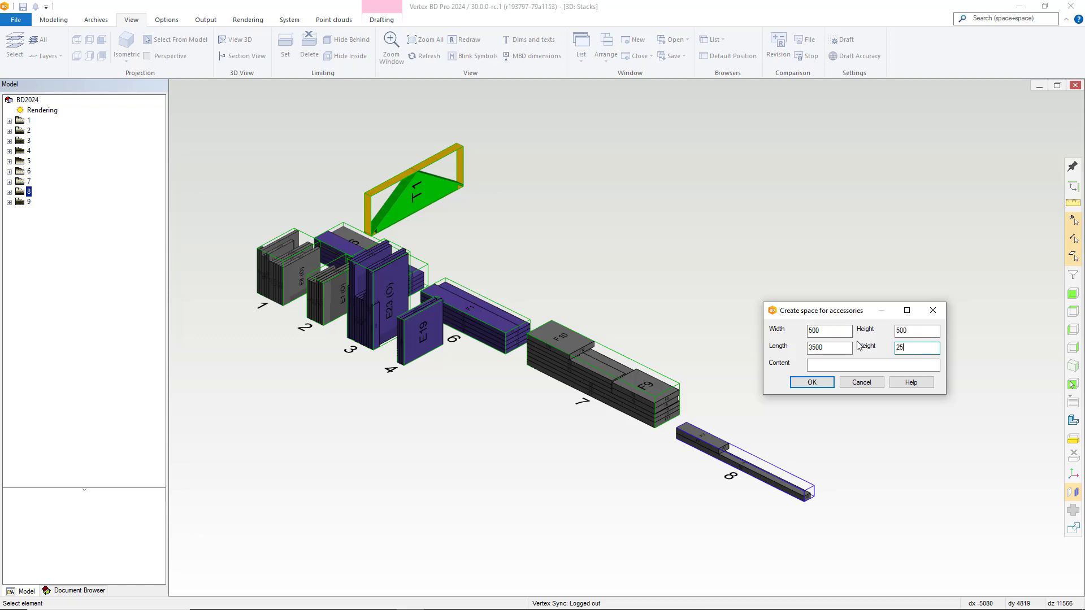
pyautogui.click(861, 365)
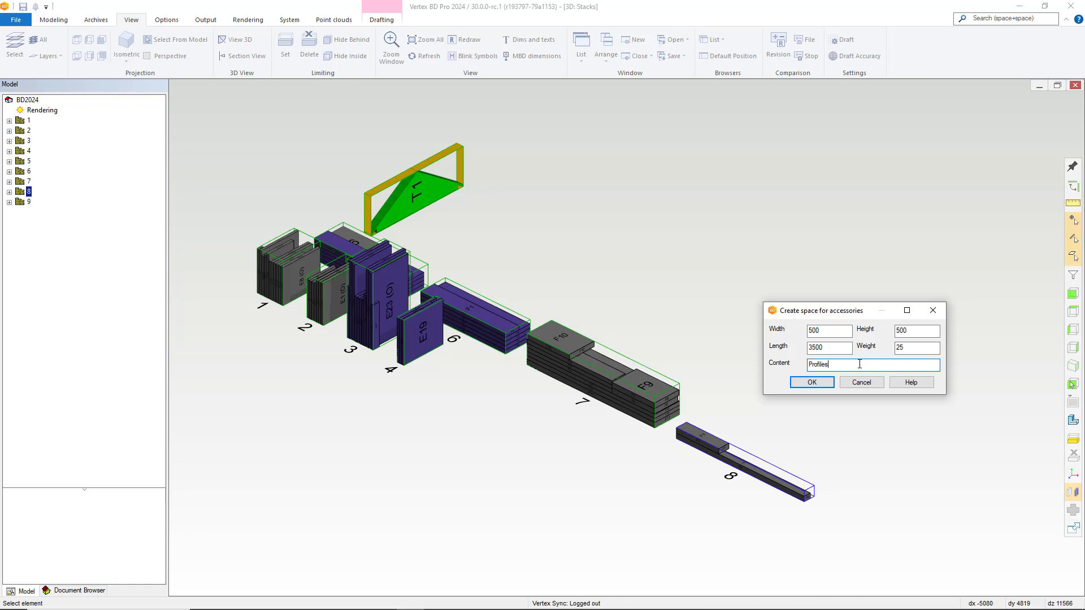
pyautogui.click(812, 382)
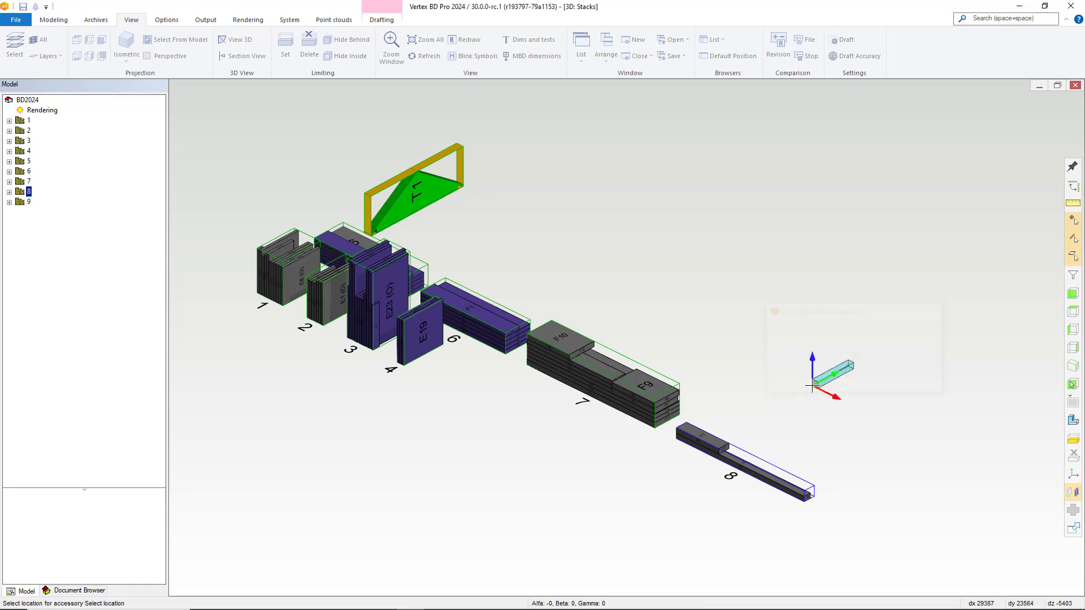
# Rotate the accessory space 90° and place it at the F8 beam end
pyautogui.scroll(5, 758, 452)
pyautogui.rightClick(619, 324)
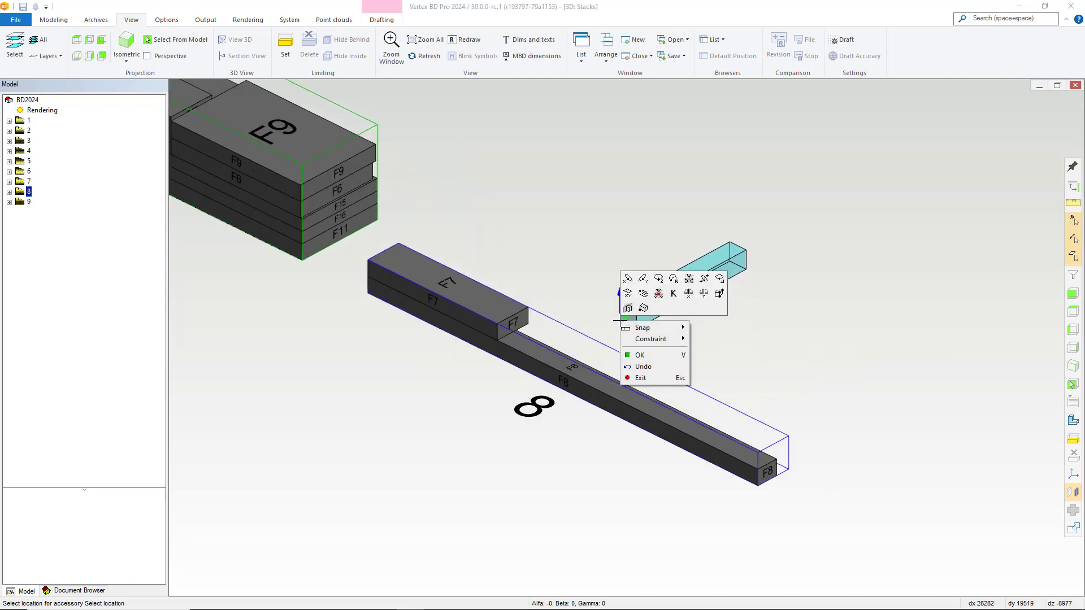
pyautogui.click(659, 279)
pyautogui.press('Return')
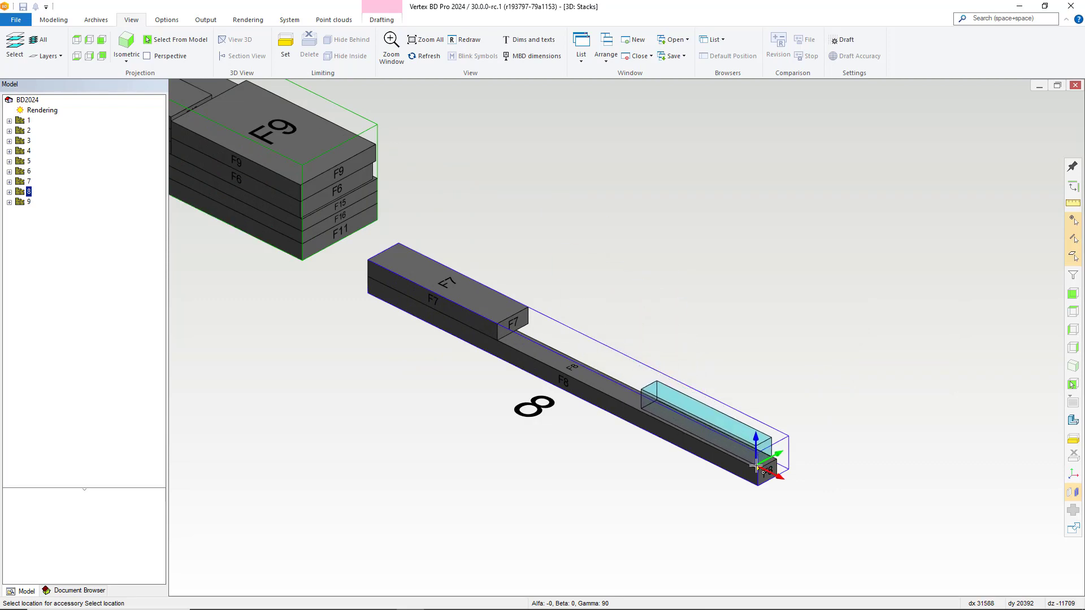
pyautogui.click(758, 461)
pyautogui.click(782, 377)
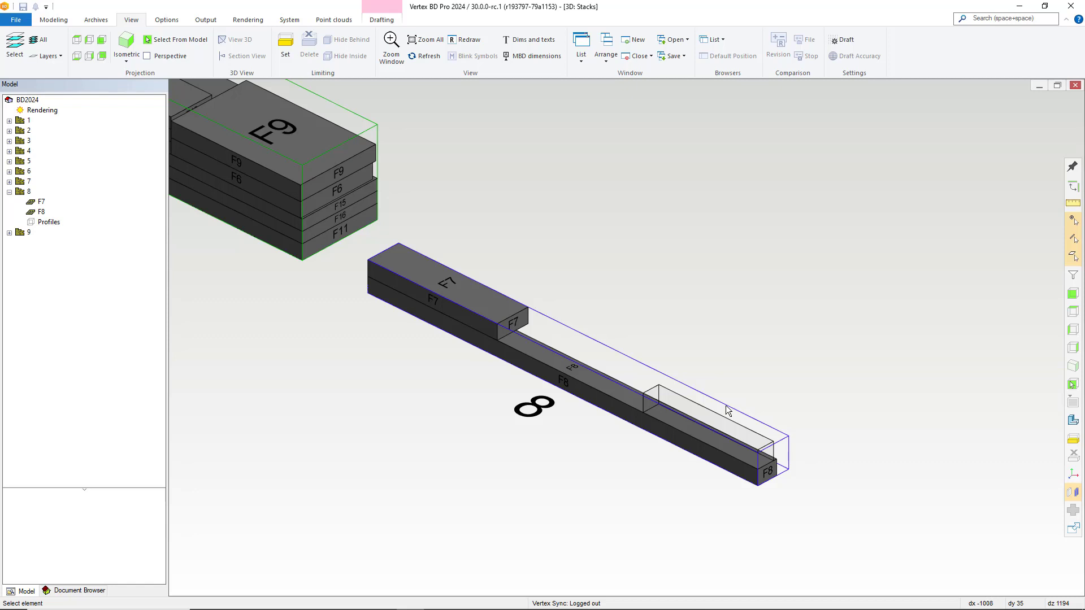
# Create drawings for all stacks with 3D Panel Stacking using the 3D View template
pyautogui.scroll(-3, 675, 417)
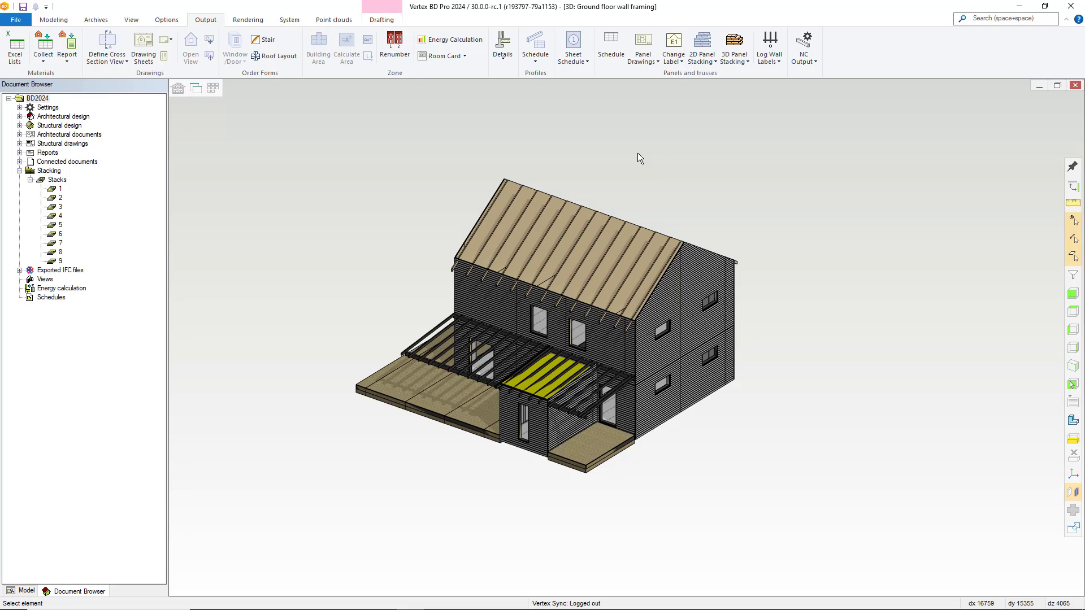
pyautogui.click(745, 60)
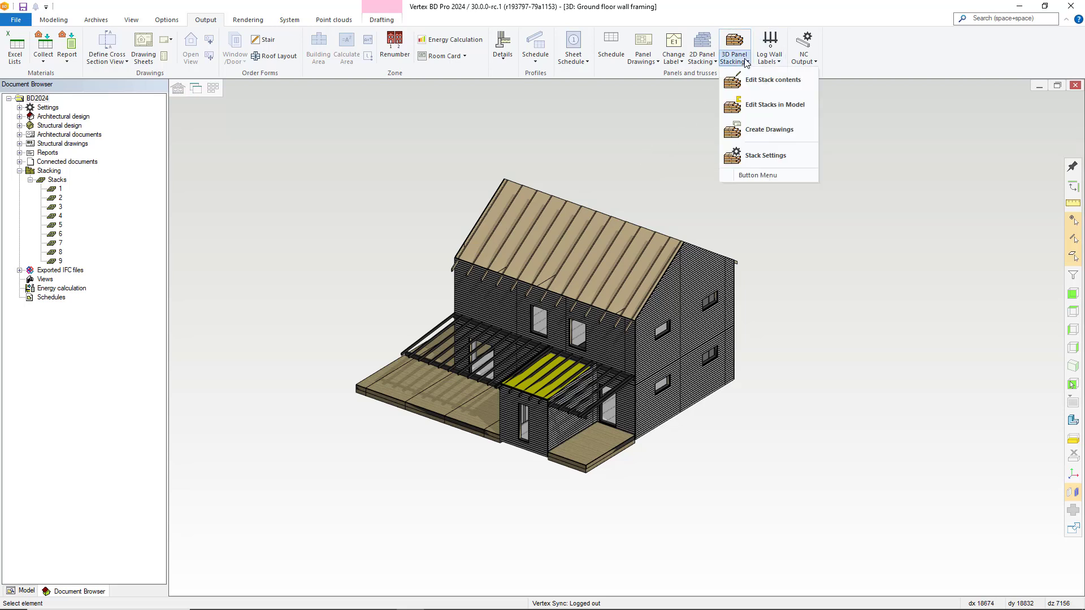
pyautogui.click(763, 135)
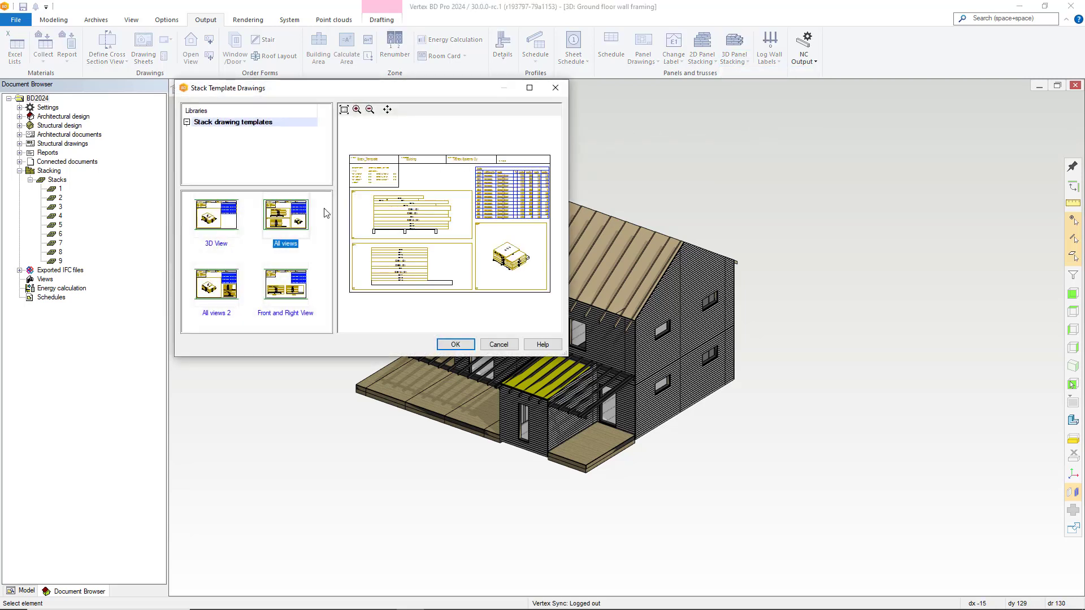
pyautogui.click(224, 223)
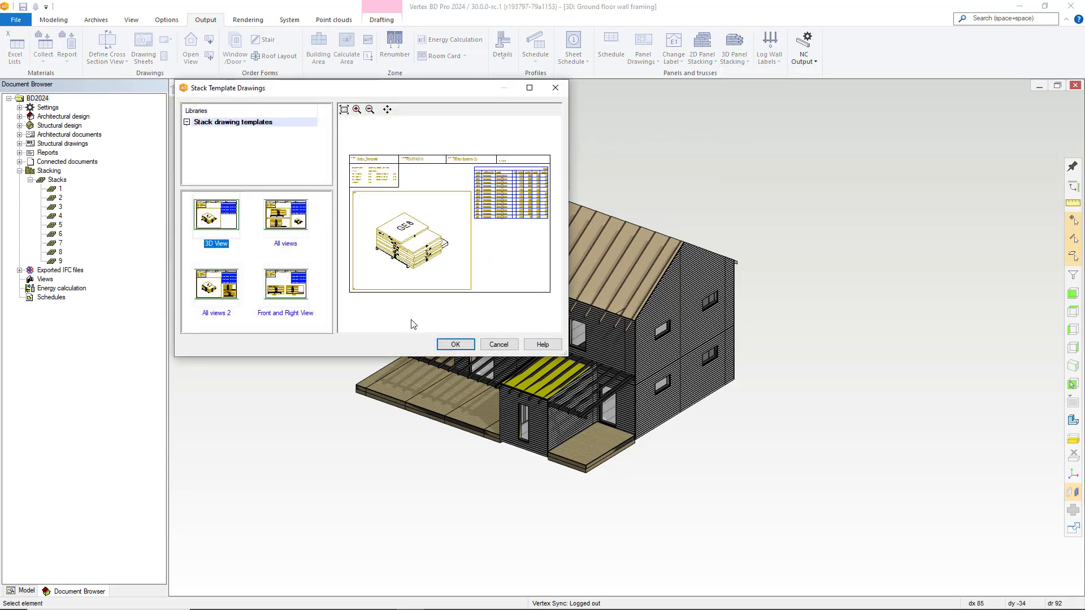
pyautogui.click(452, 344)
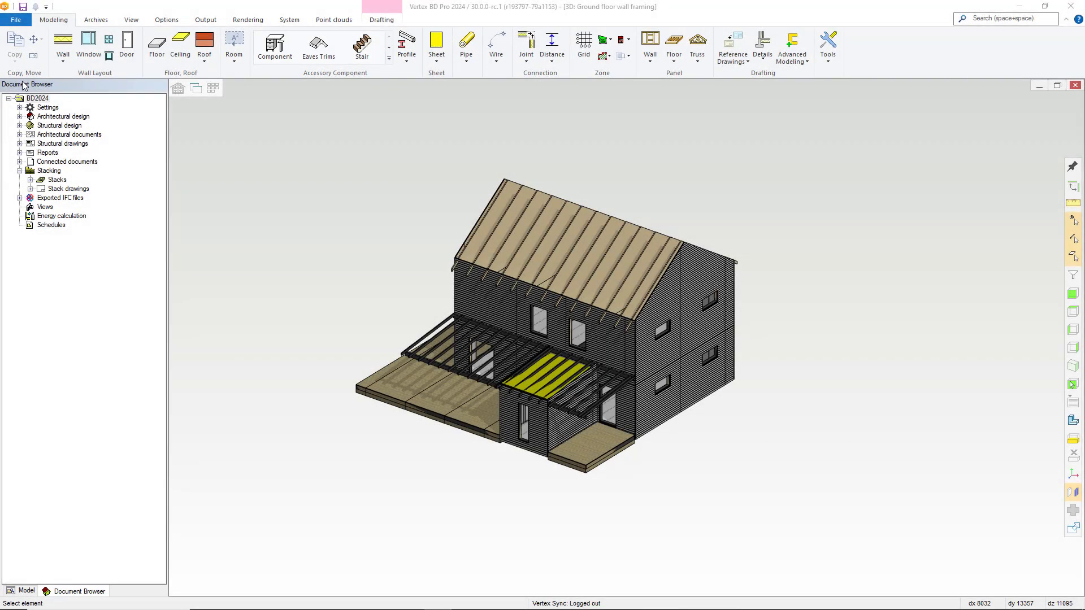
pyautogui.click(30, 189)
pyautogui.rightClick(59, 198)
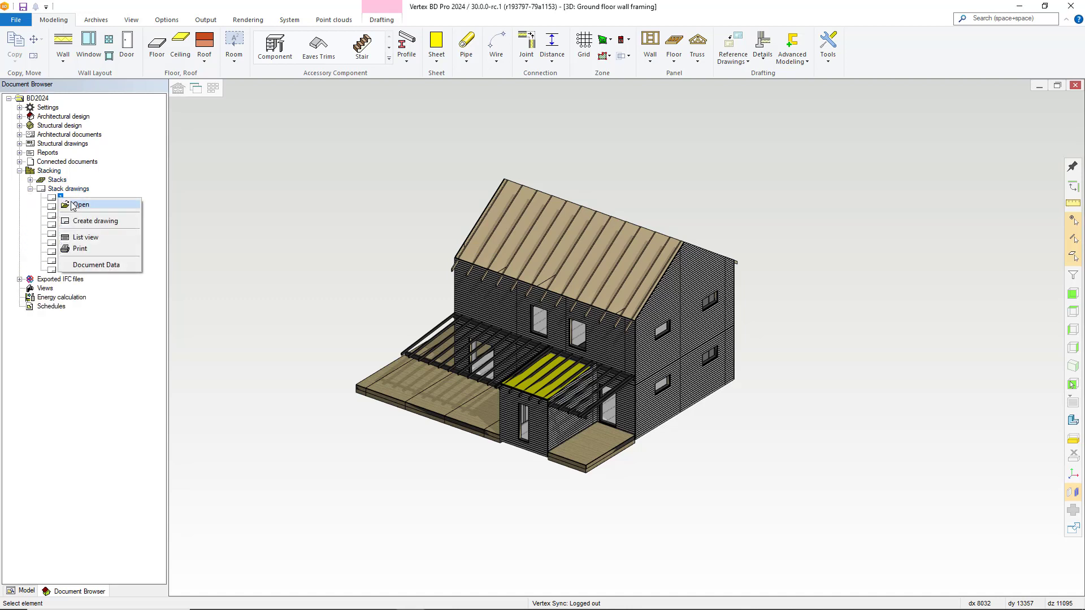
pyautogui.click(79, 205)
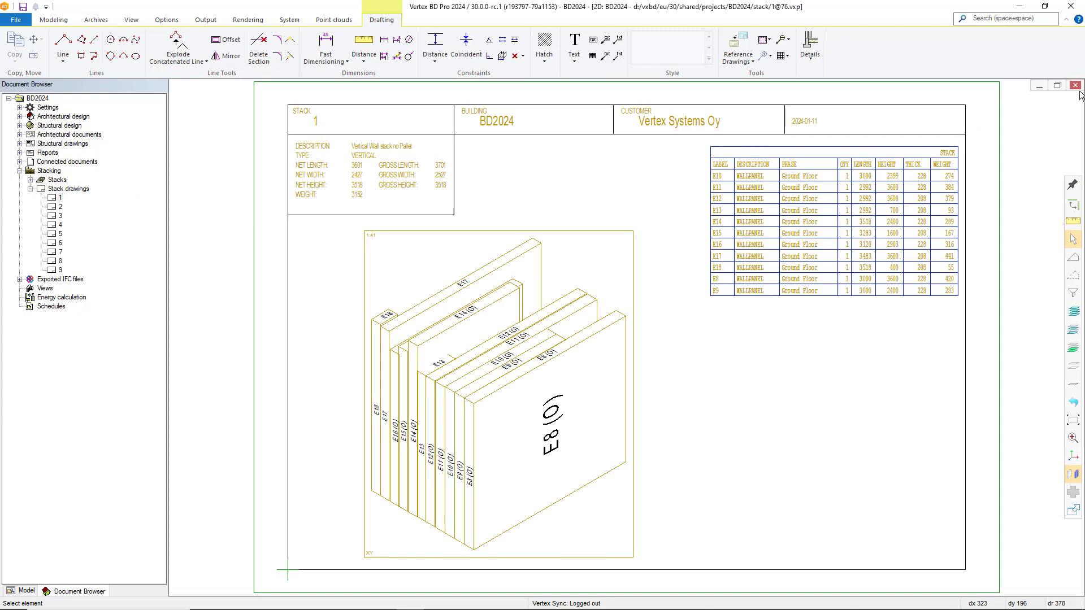
pyautogui.click(1075, 85)
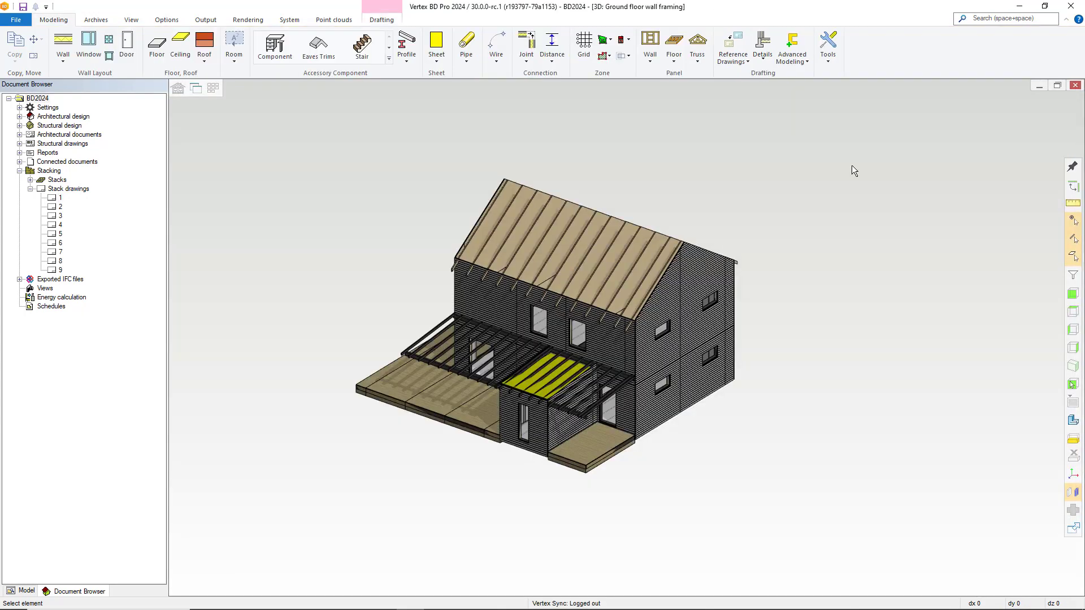
# Export the Stacks > Stack Report through Excel Lists to the stacks_report workbook
pyautogui.click(205, 21)
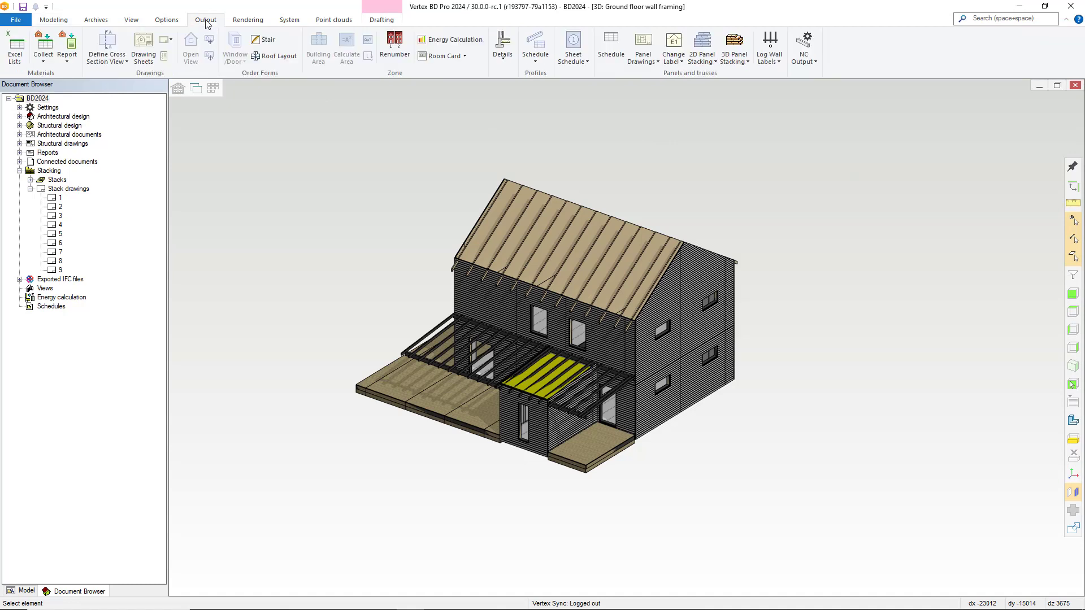
pyautogui.click(15, 54)
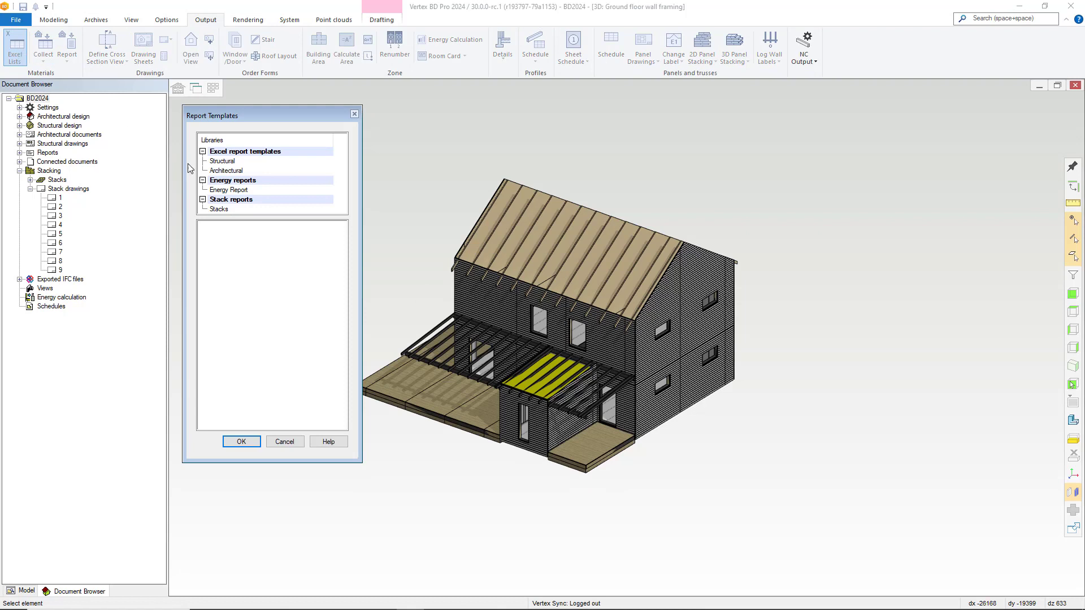
pyautogui.click(219, 210)
pyautogui.click(220, 226)
pyautogui.click(254, 445)
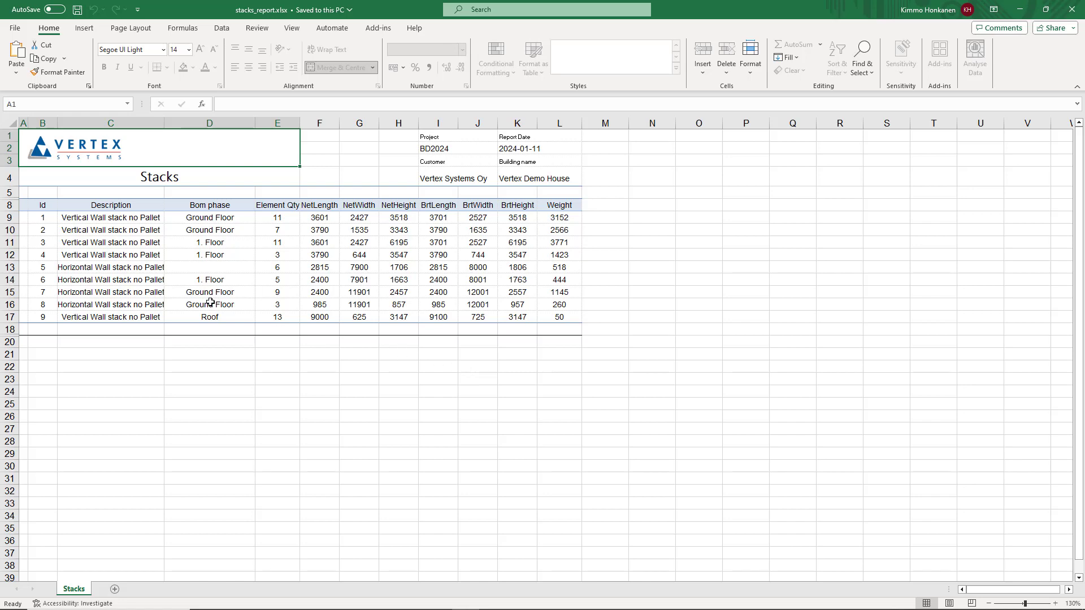
# Review stack 1's Id, quantity and dimension values on the Stacks sheet
pyautogui.click(41, 217)
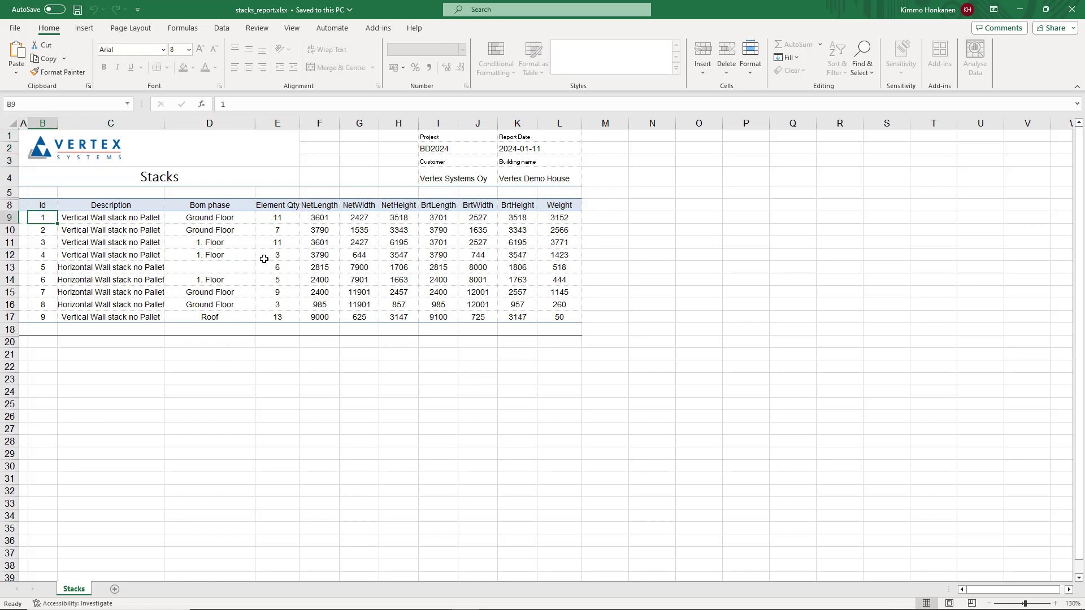
pyautogui.moveTo(279, 221); pyautogui.dragTo(564, 217)
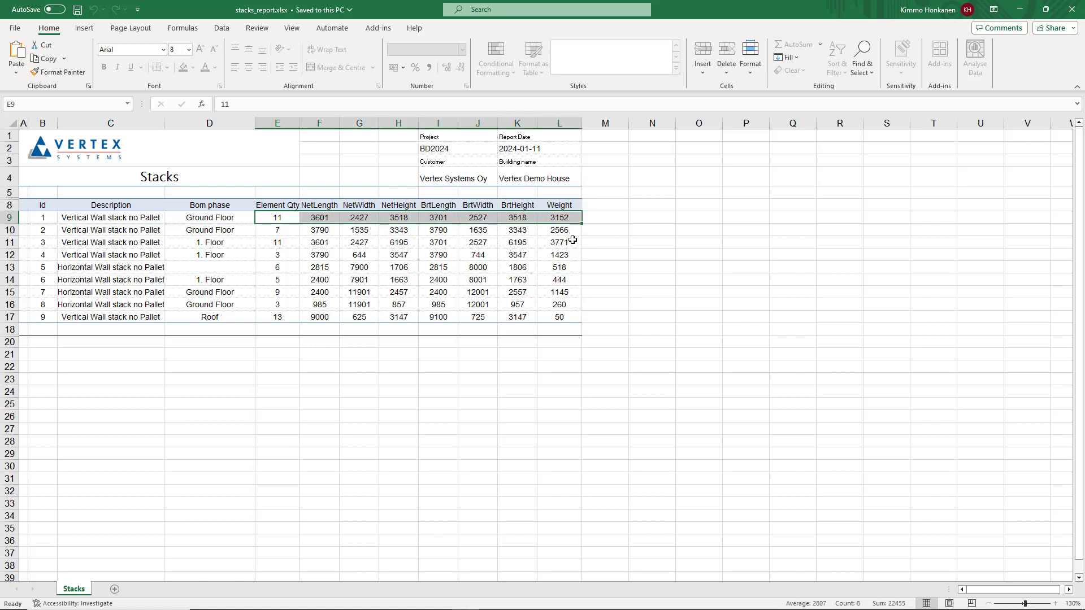
pyautogui.click(557, 278)
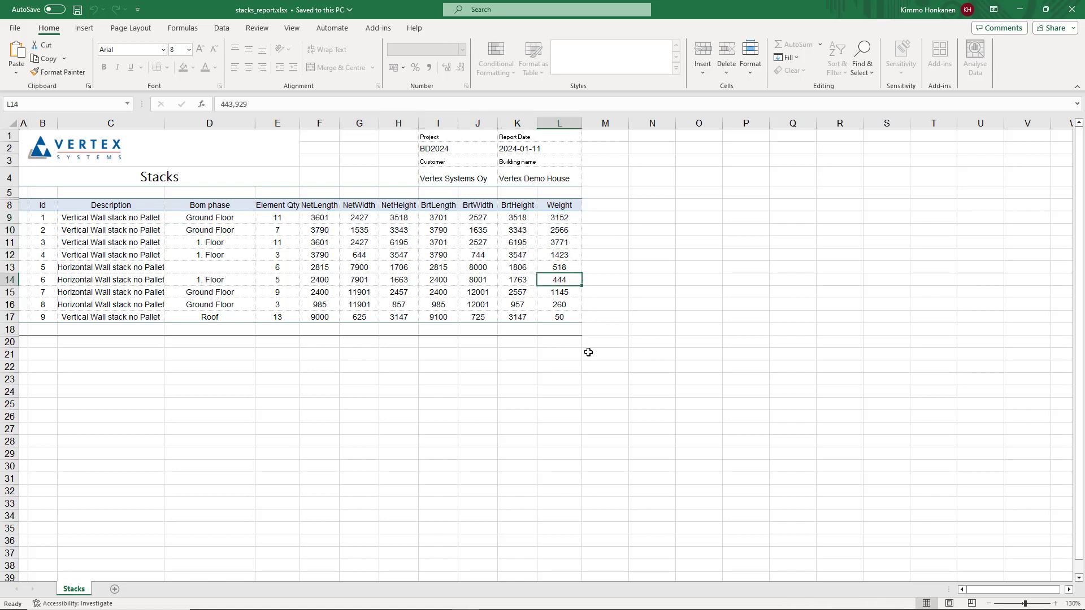
pyautogui.click(567, 347)
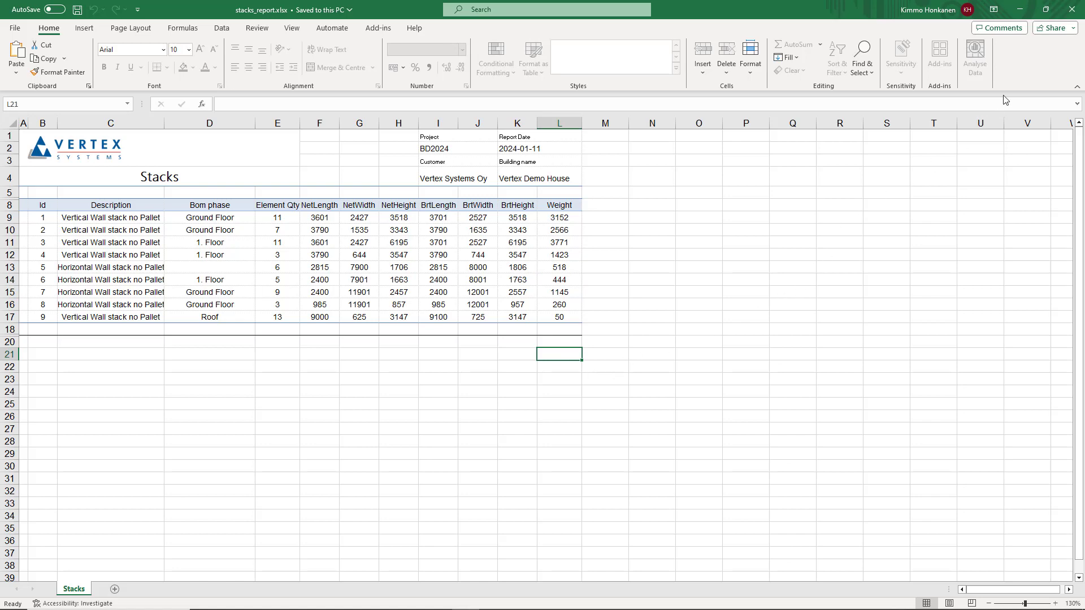
# Close the stacks report workbook and export the Contents of Stacks template to Excel
pyautogui.click(1072, 10)
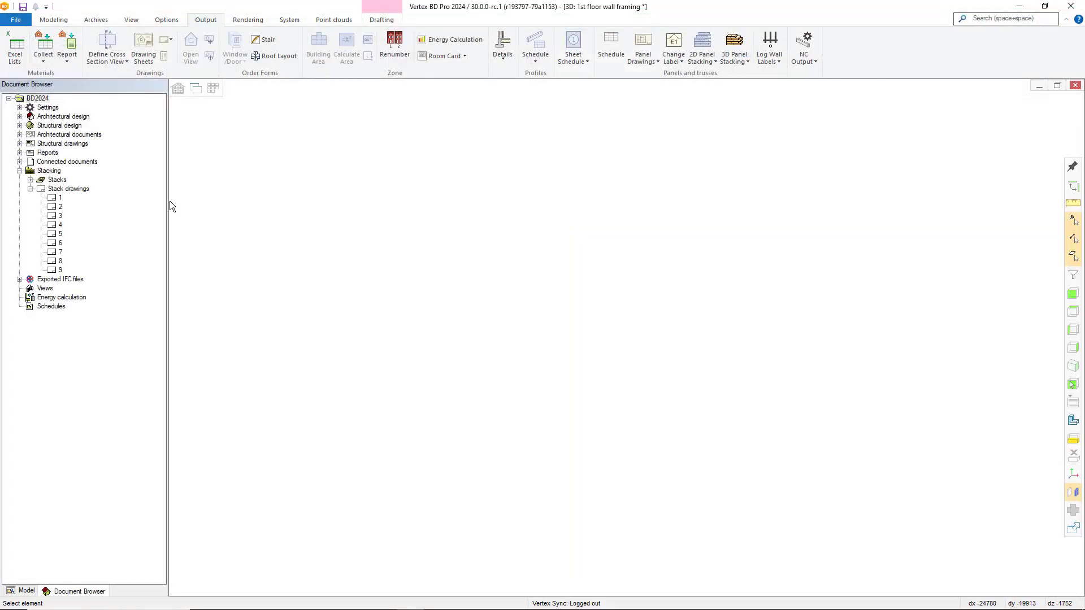
pyautogui.click(15, 47)
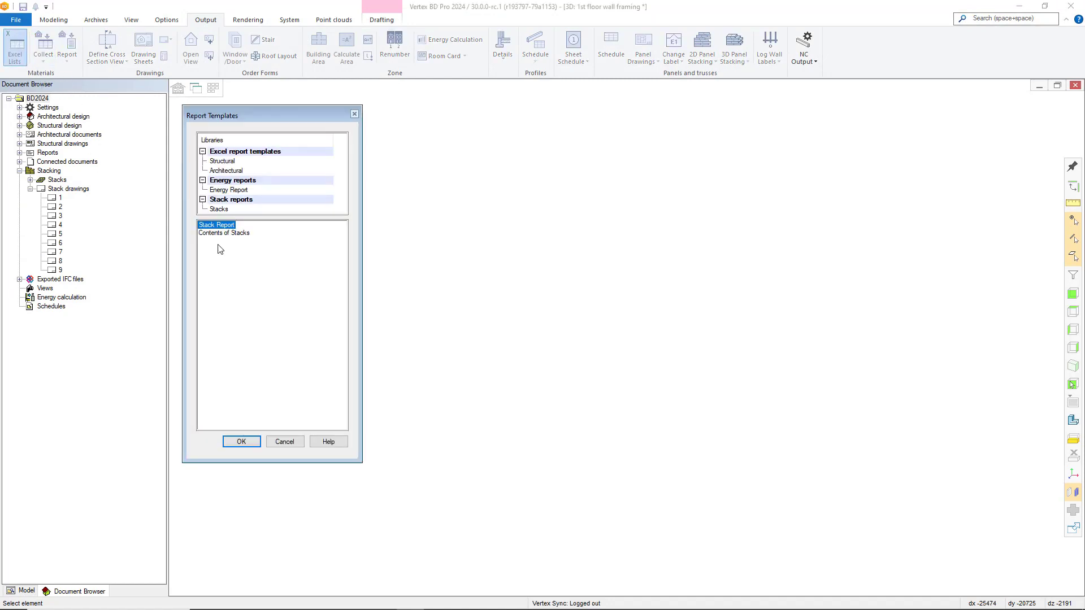
pyautogui.click(225, 233)
pyautogui.click(242, 441)
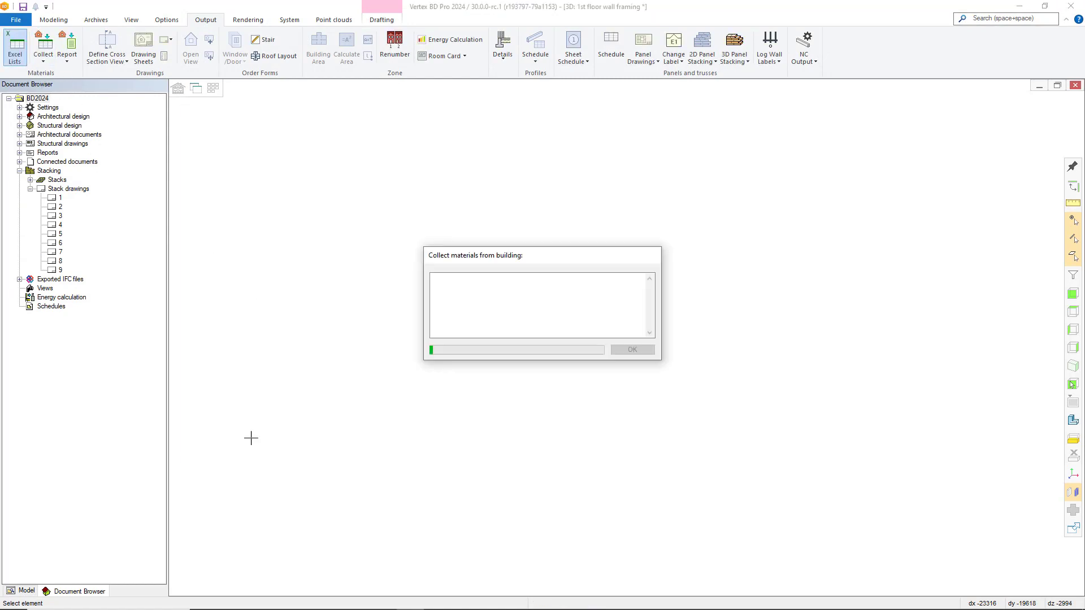